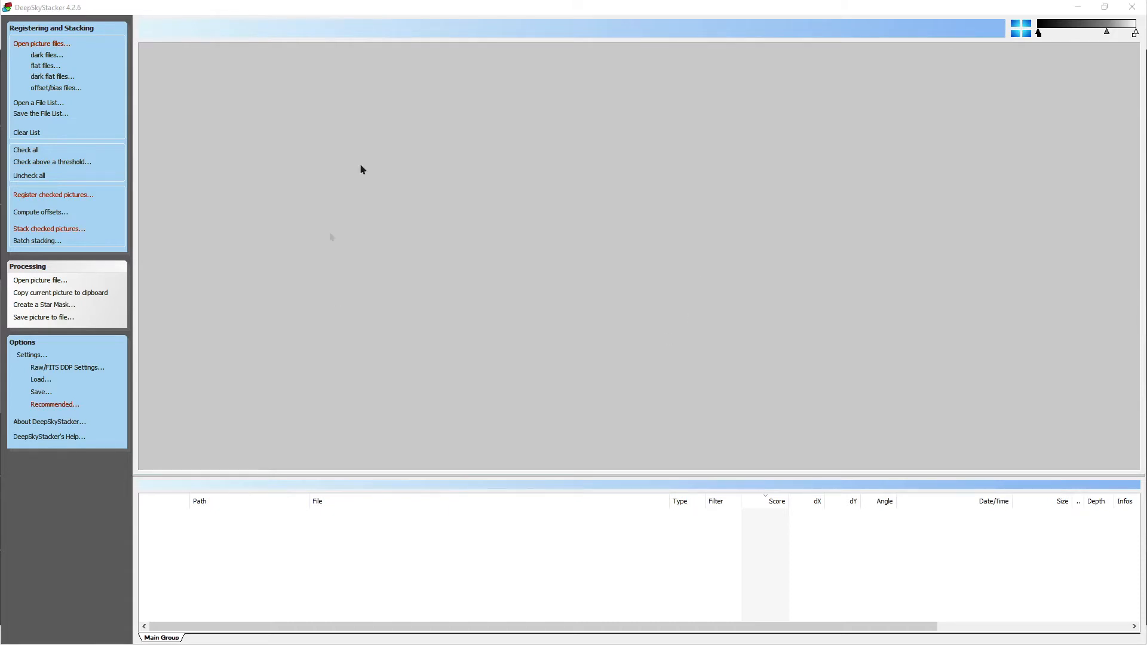
mouse_move(861, 7)
mouse_down()
mouse_move(840, 230)
mouse_move(786, 474)
mouse_move(814, 249)
mouse_move(866, 24)
mouse_up()
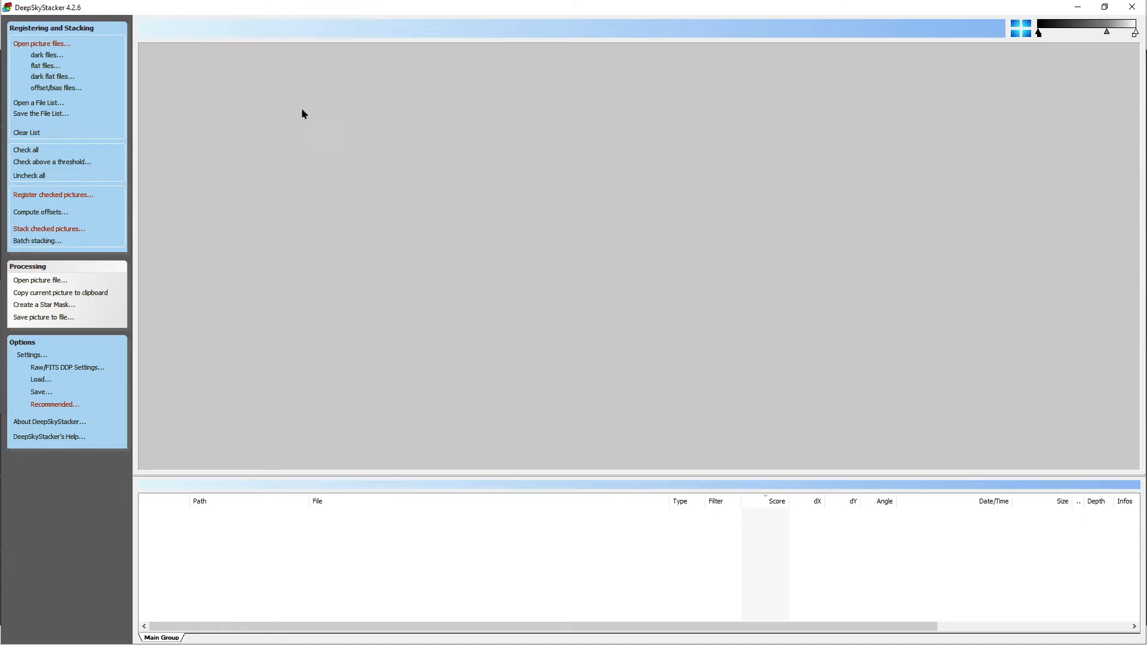
Step: Start adding light frames and browse to the 2022-06-28 folder of NGC 6946 and NGC 6939 in NCO raw data Current
click(35, 45)
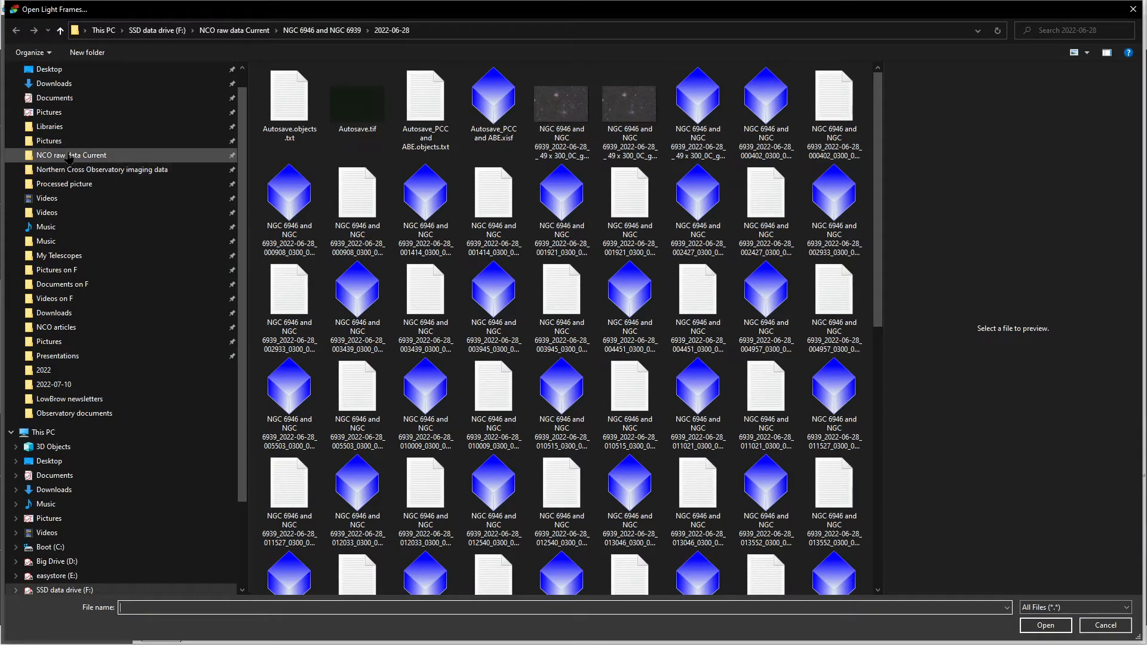
click(69, 157)
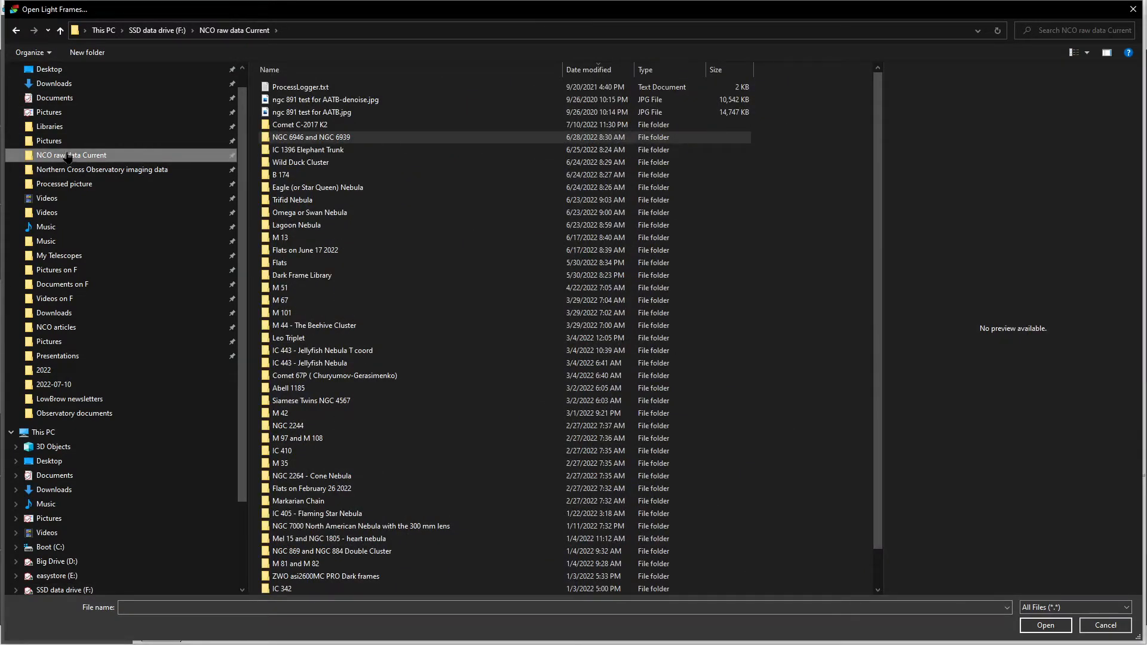
click(309, 141)
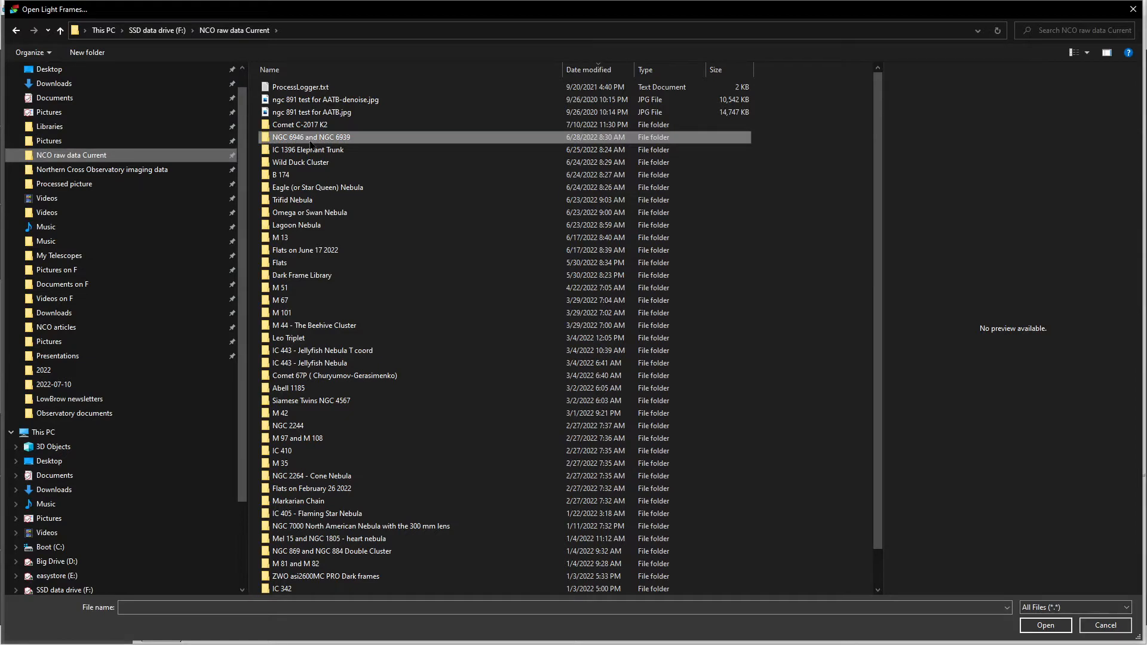
double_click(309, 141)
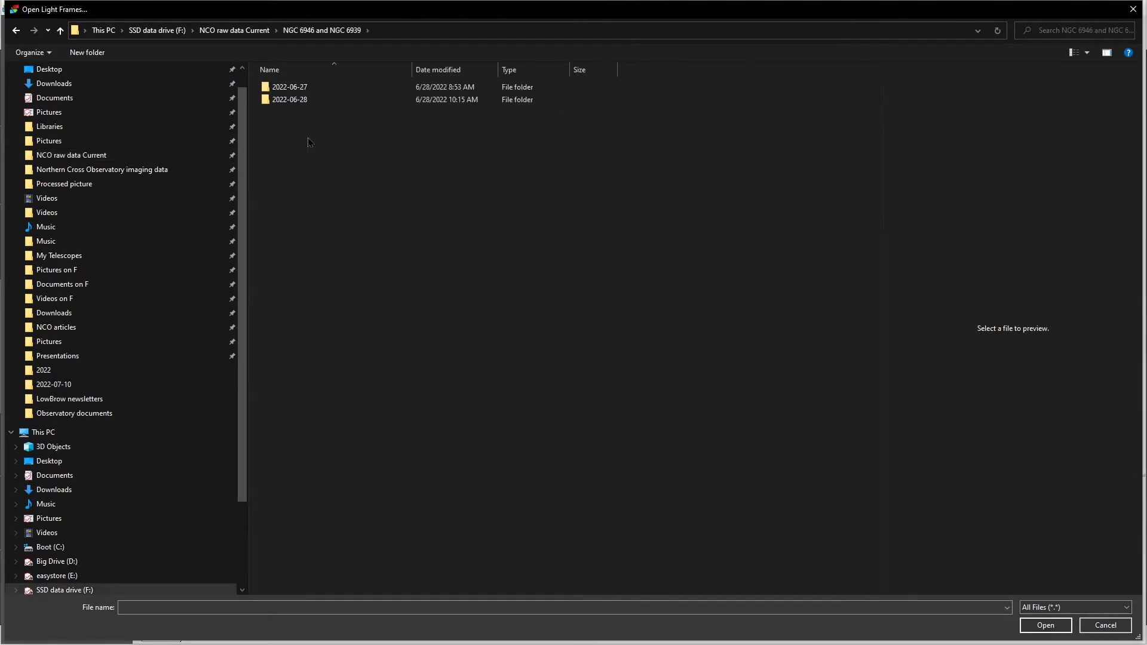
double_click(295, 100)
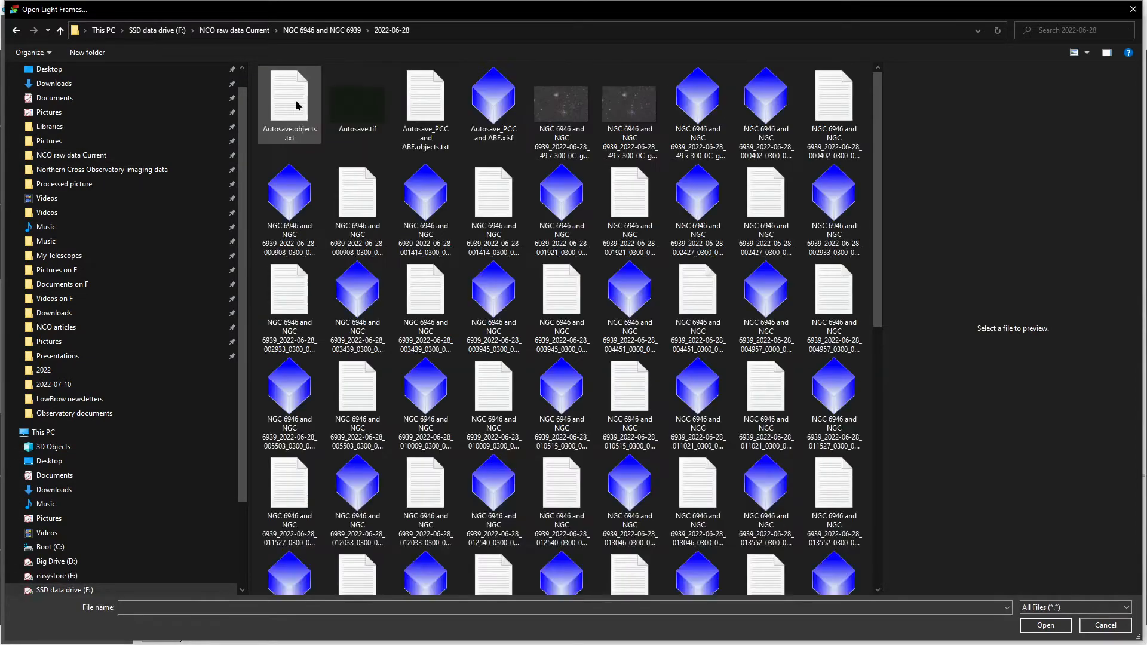
Step: Show the light-frame folder's files in a detailed list and sort them by type
click(1086, 52)
click(1094, 131)
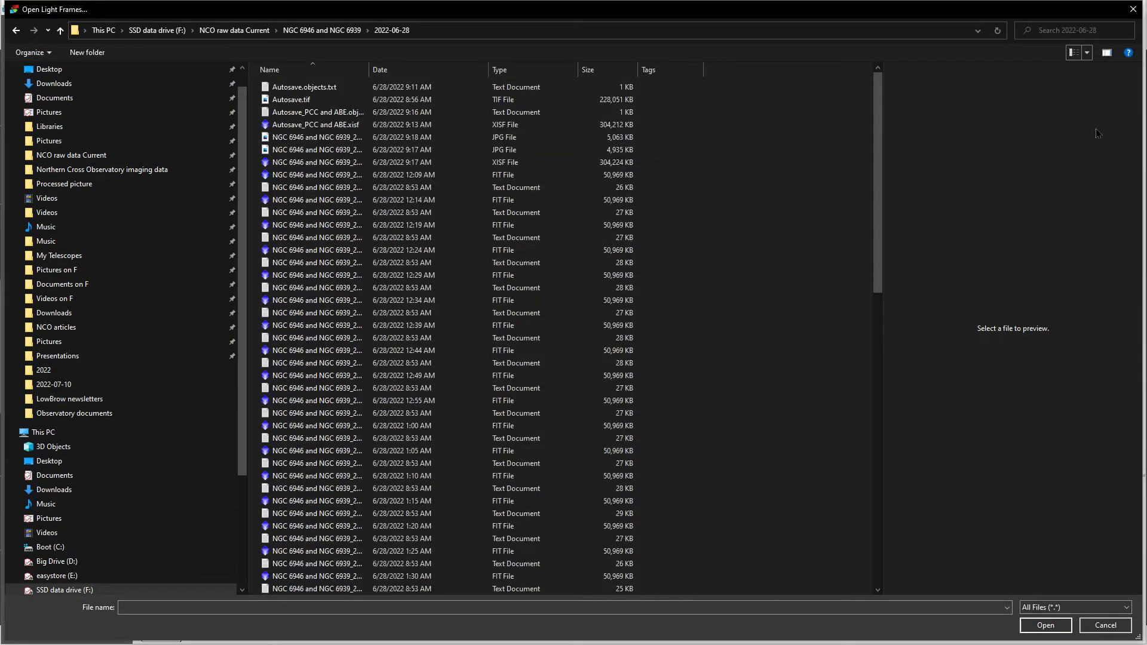
click(521, 70)
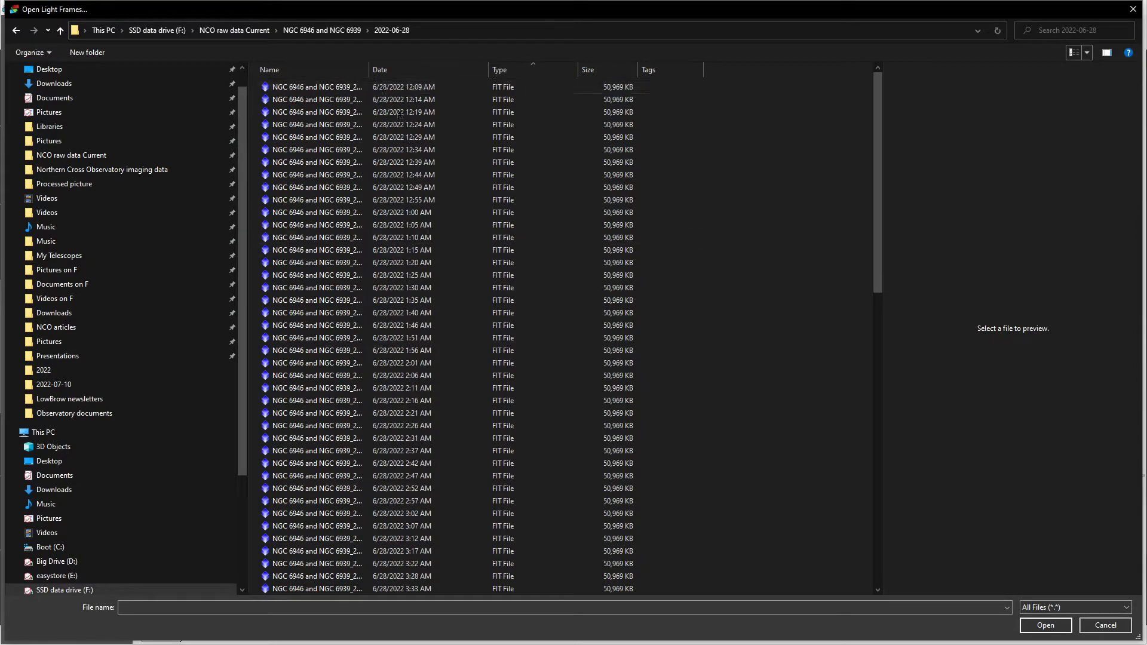
Step: Load the first eleven FIT files, dated 12:09 AM to 1:00 AM, as light frames
click(360, 87)
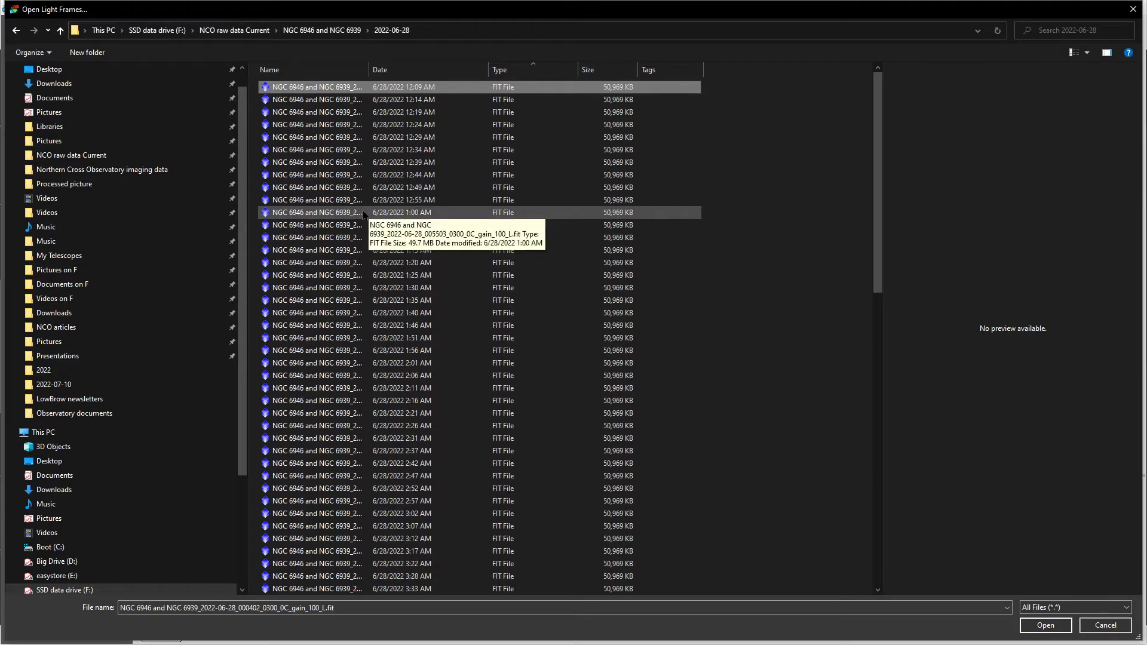
shift+click(362, 212)
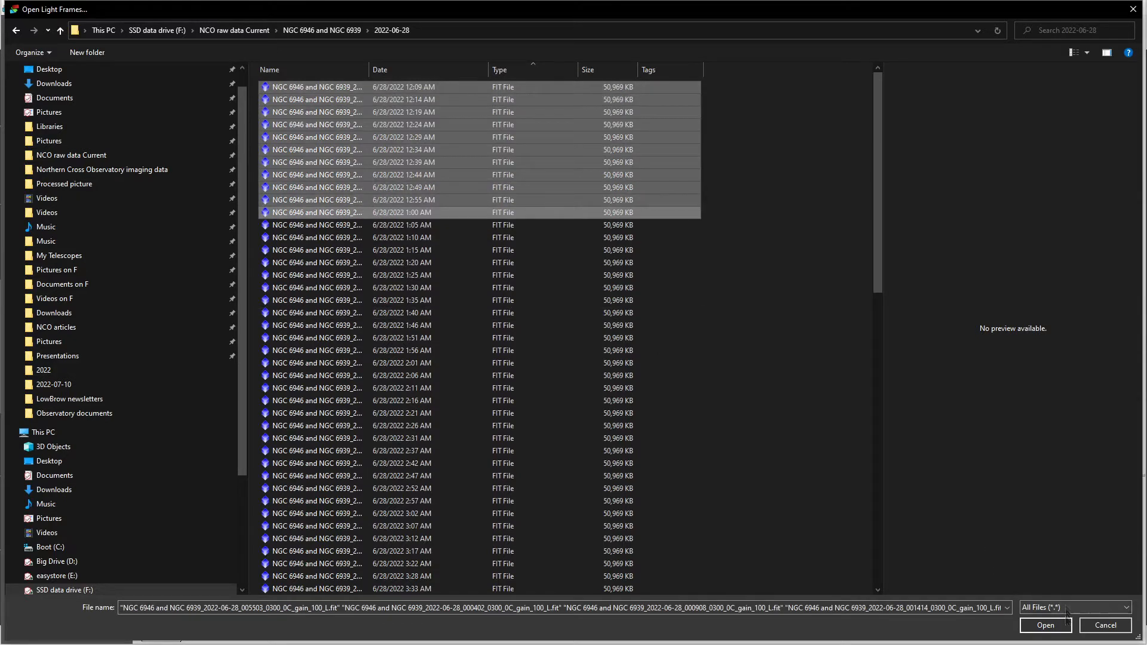
click(1056, 627)
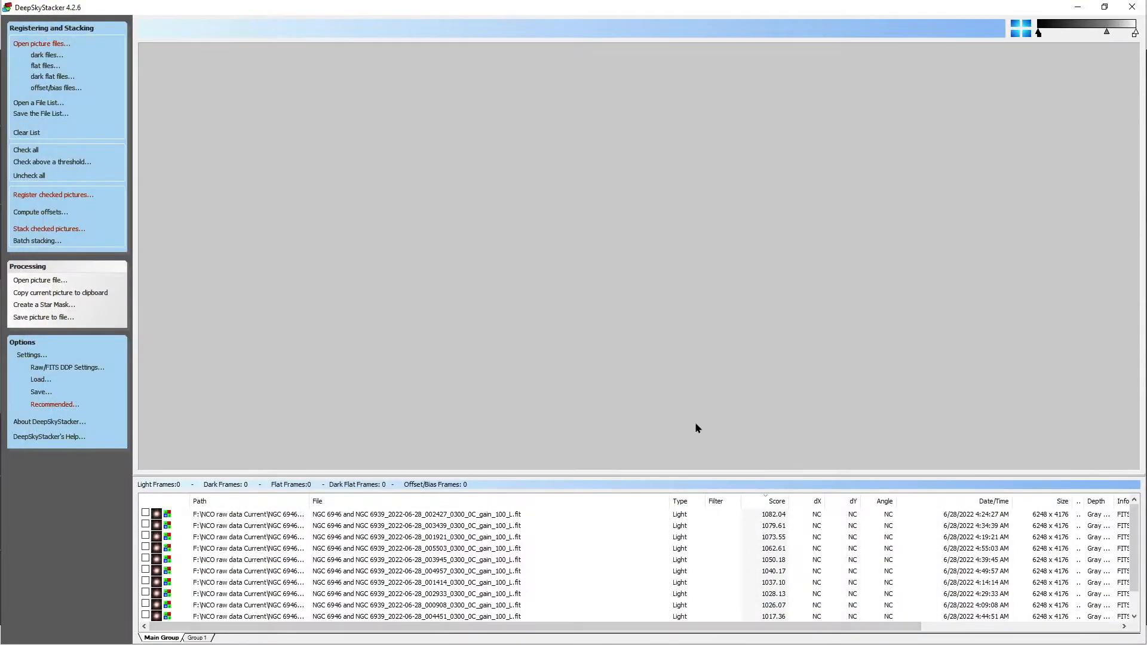
Step: Look through the loaded light frames and enlarge the file list area slightly
scroll(383, 534, down, 1)
scroll(383, 535, up, 1)
drag(465, 448, 464, 447)
Step: Load all the ZWO asi2600MC PRO dark frames from the gain_100 0300 folder
click(48, 56)
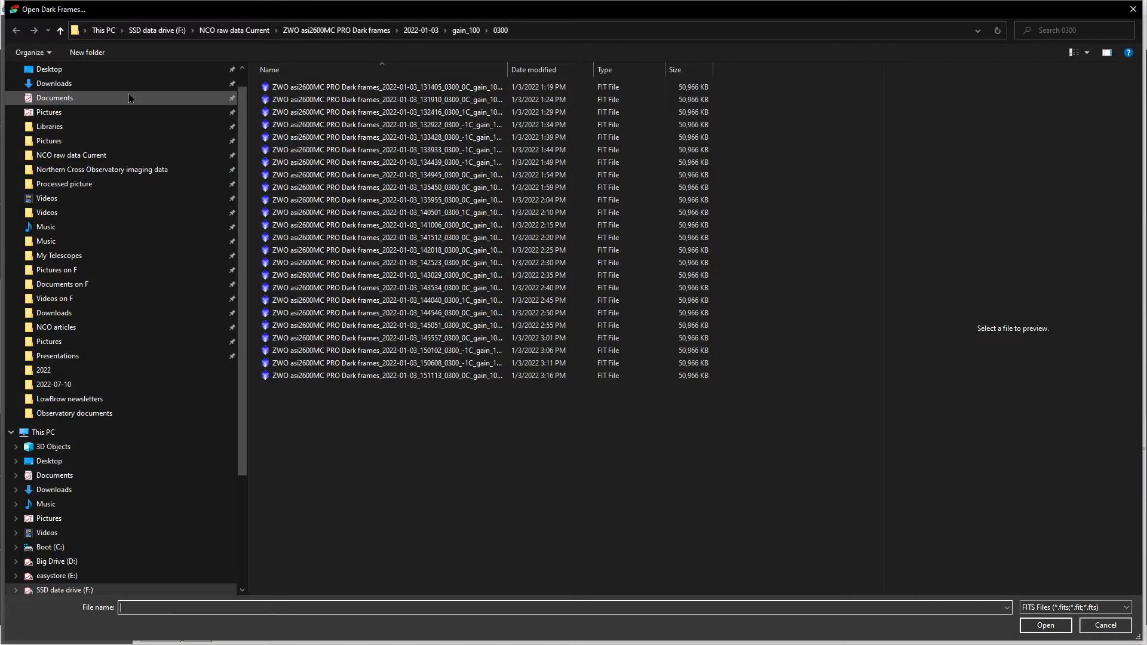
click(343, 89)
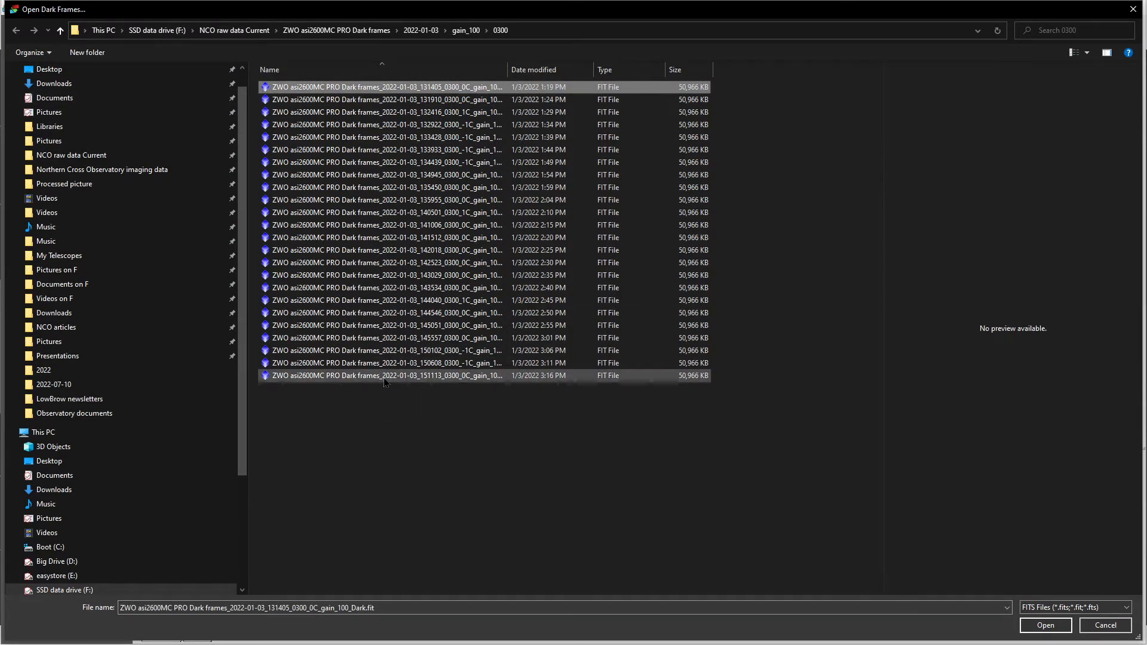
ctrl+click(393, 378)
click(361, 88)
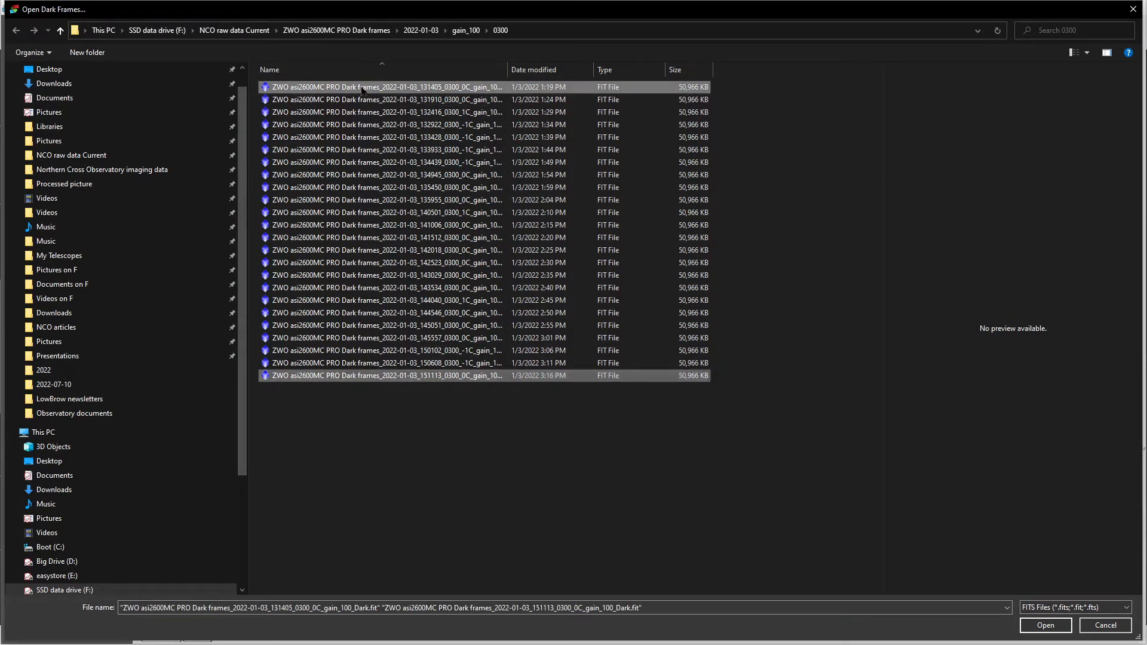
shift+click(386, 378)
click(1051, 630)
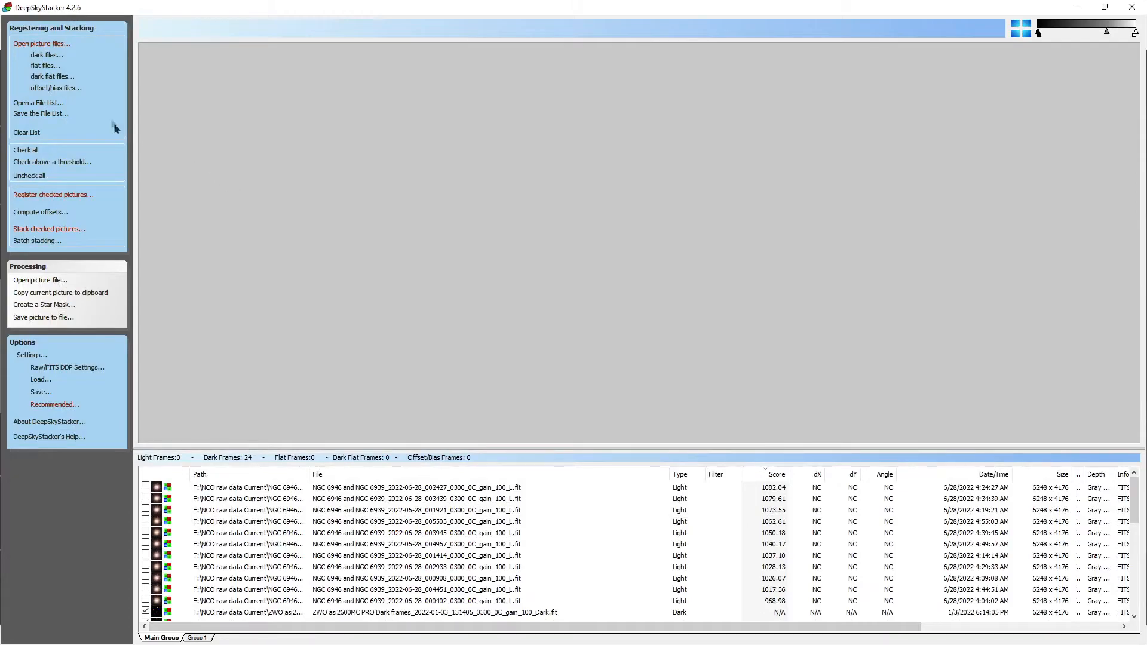
Step: Load all 50 flat frames from the 2022-06-17 folder and check every frame in the file list
click(46, 66)
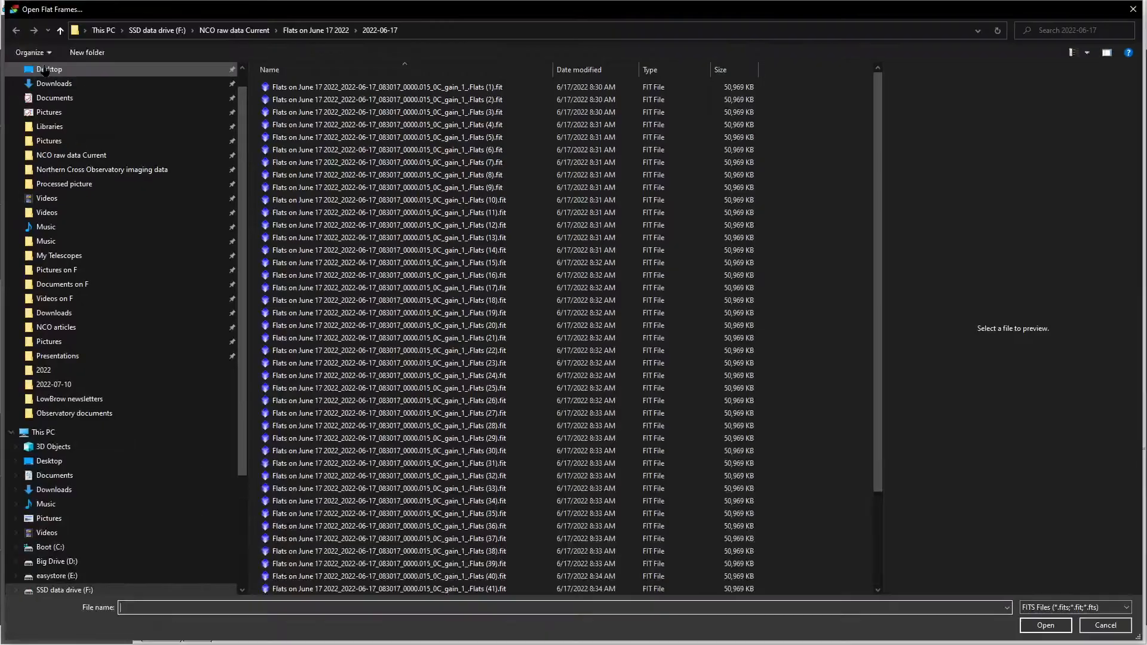
click(357, 90)
drag(356, 93, 471, 593)
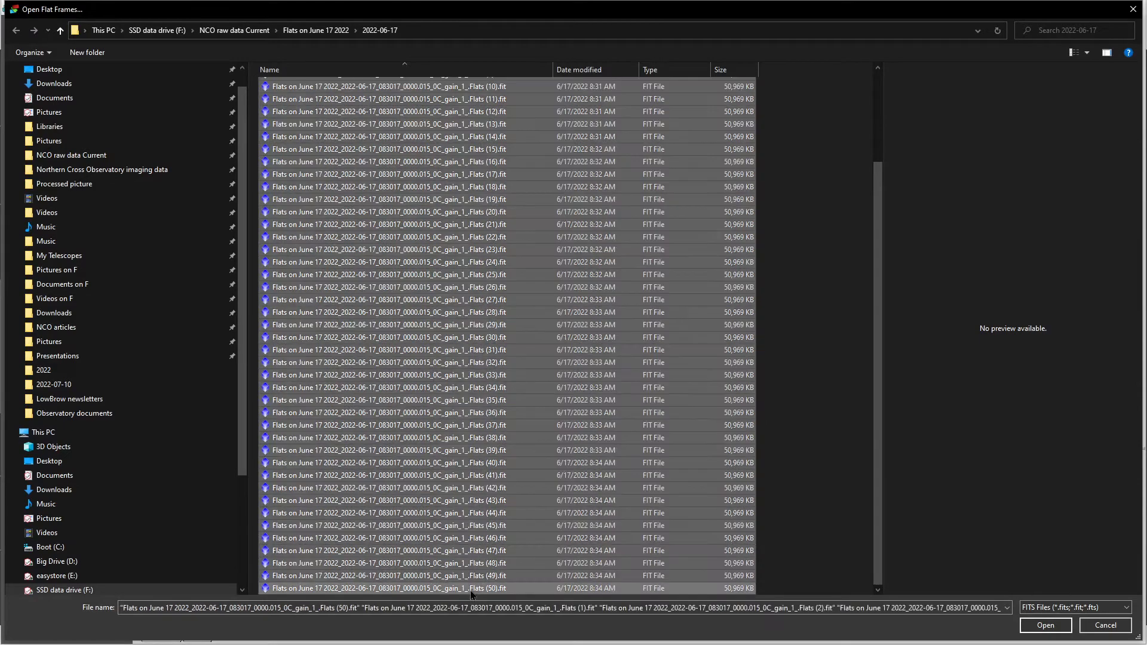
click(1045, 625)
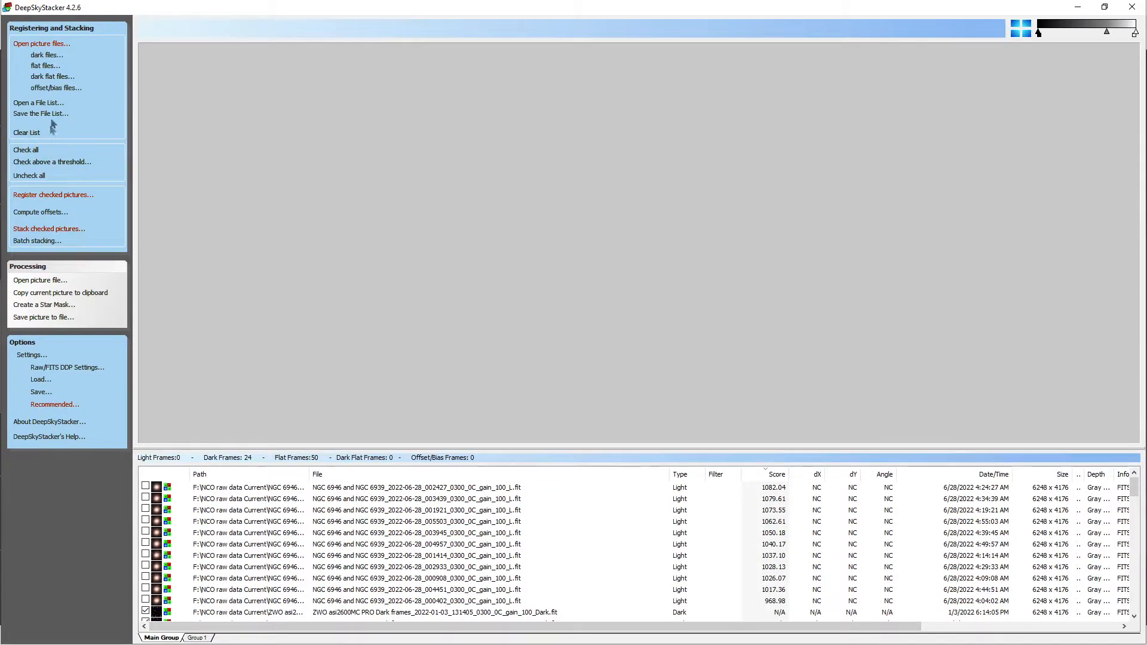
click(24, 151)
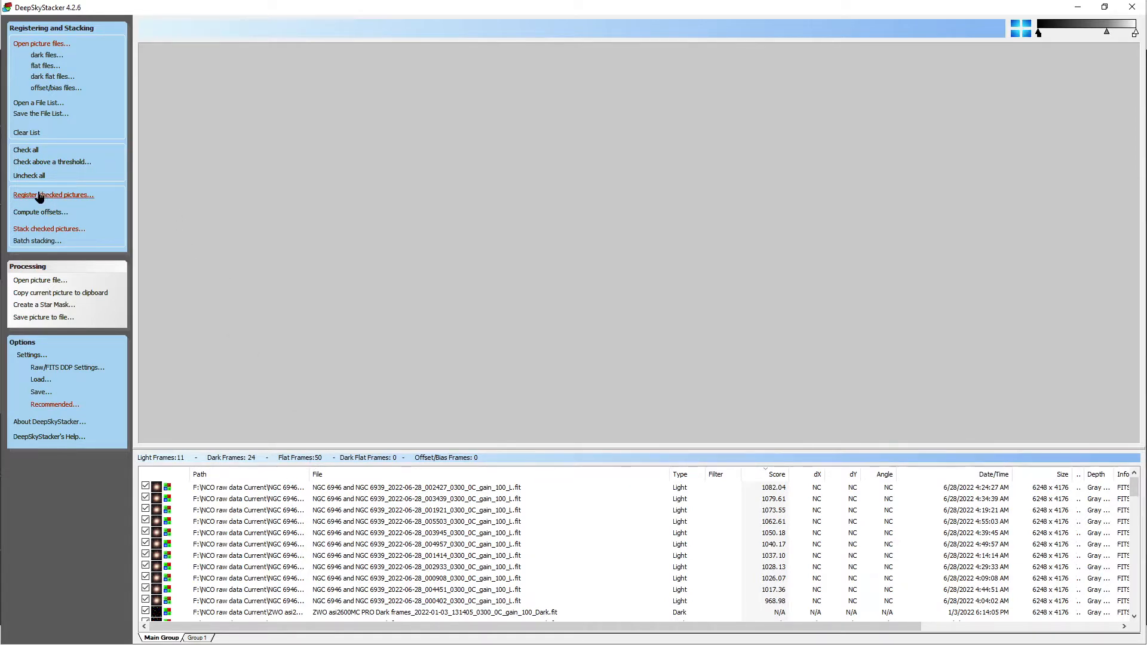
Step: Review the star detection threshold in the register settings and leave them without changes
click(25, 356)
click(50, 371)
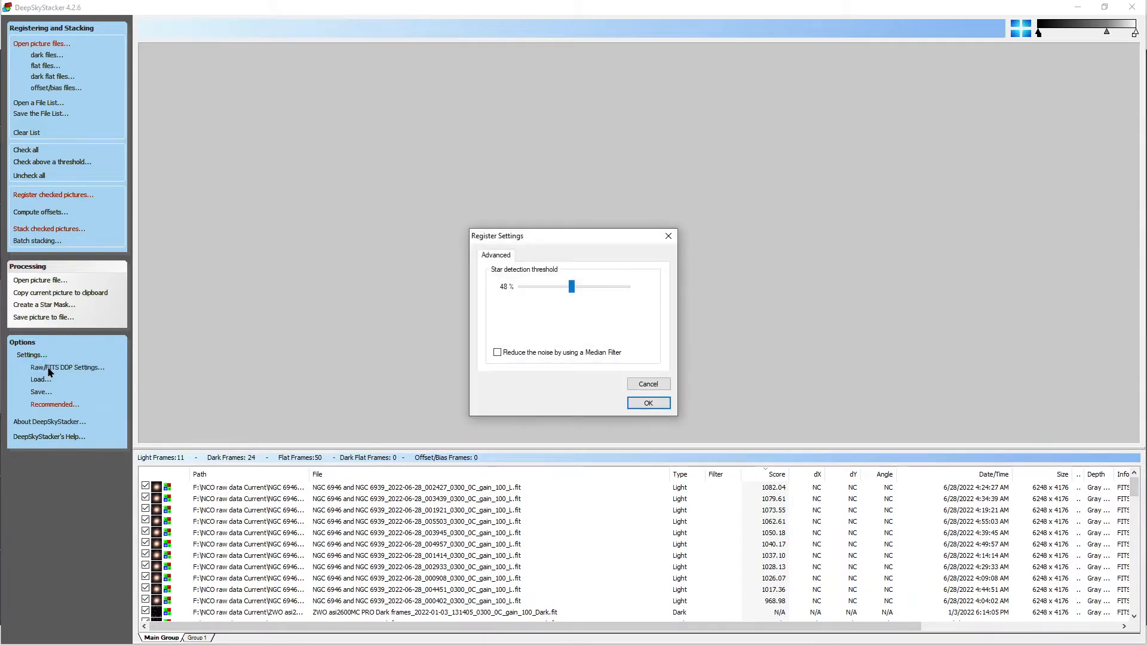
click(648, 383)
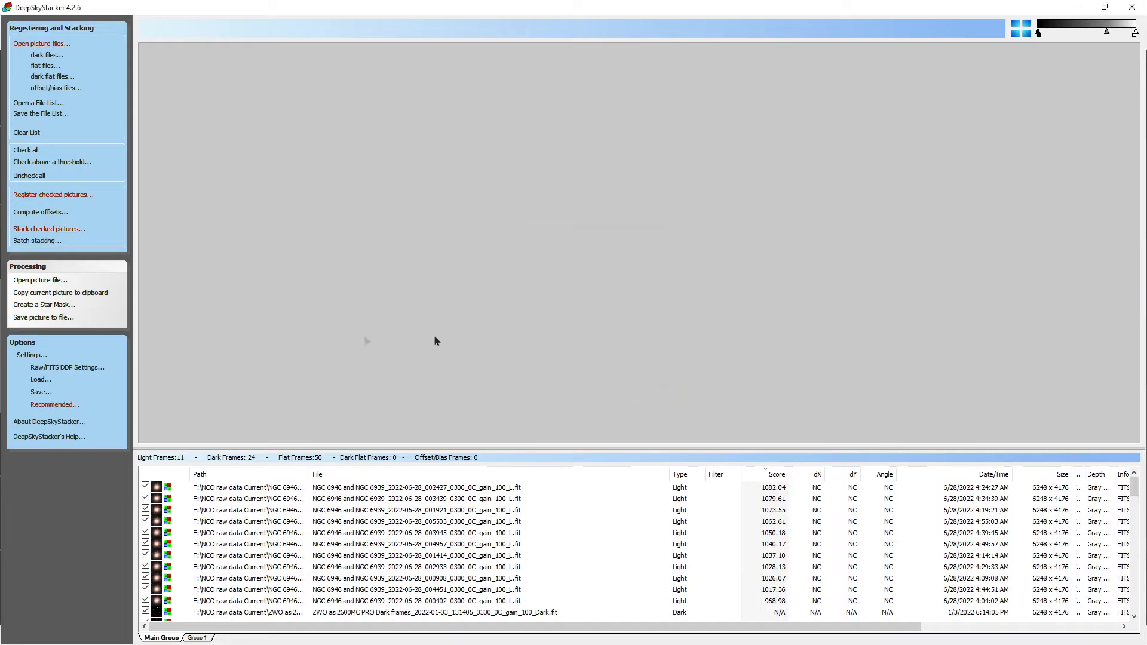
Step: Review the RAW/FITS digital development settings, including the FITS camera type and Bayer matrix transformation
click(67, 367)
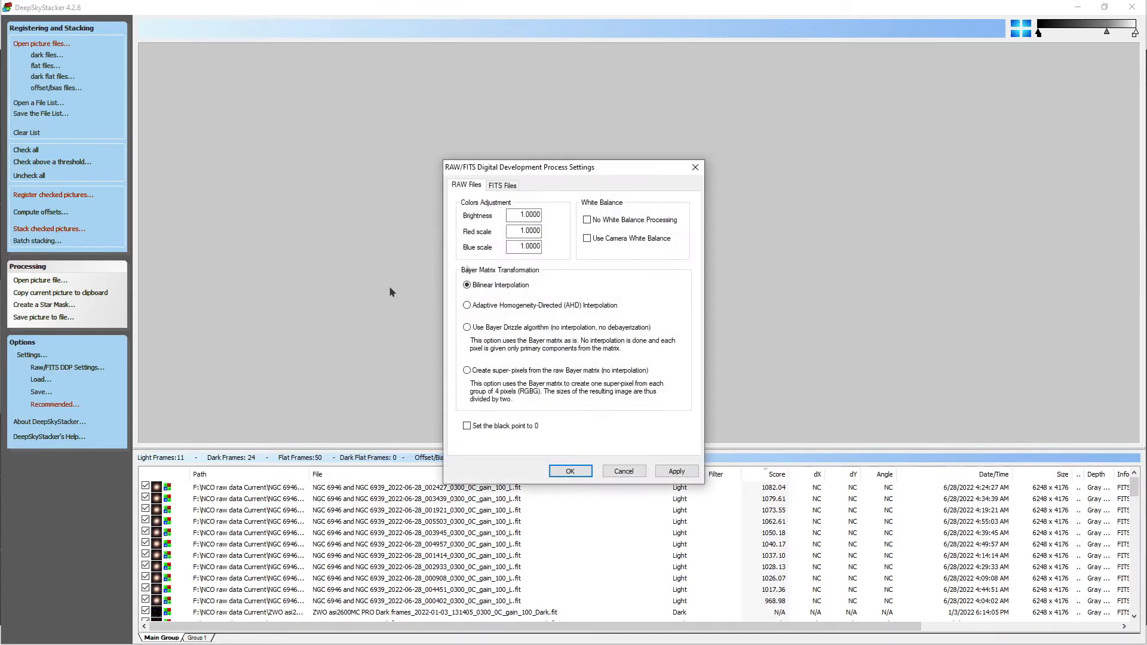
click(505, 186)
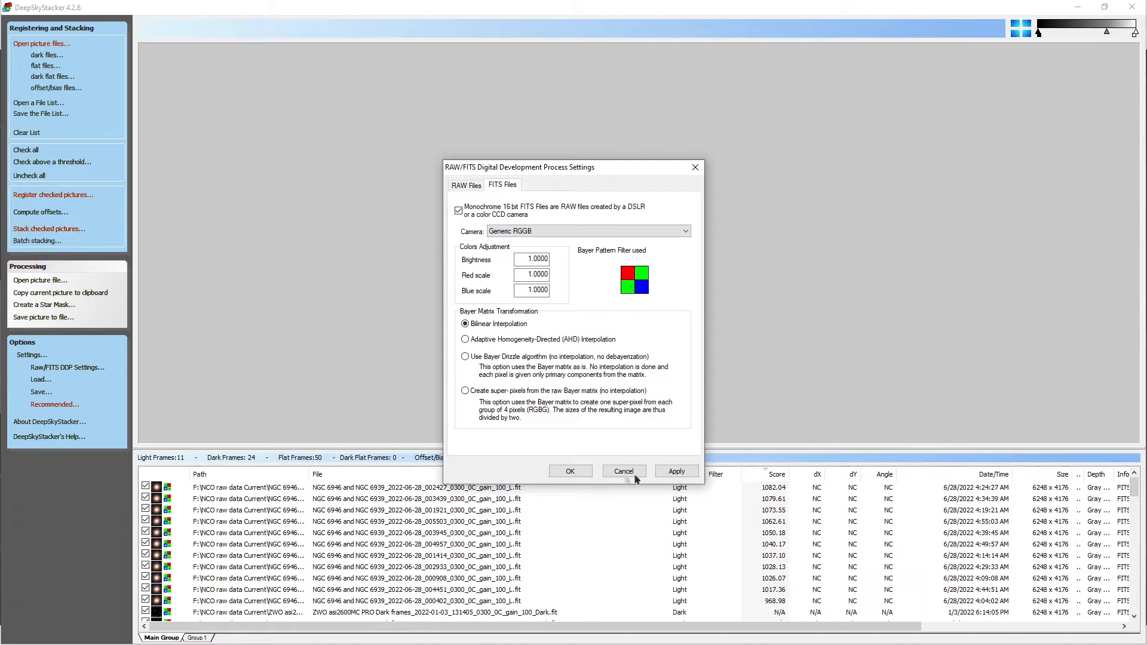
click(573, 472)
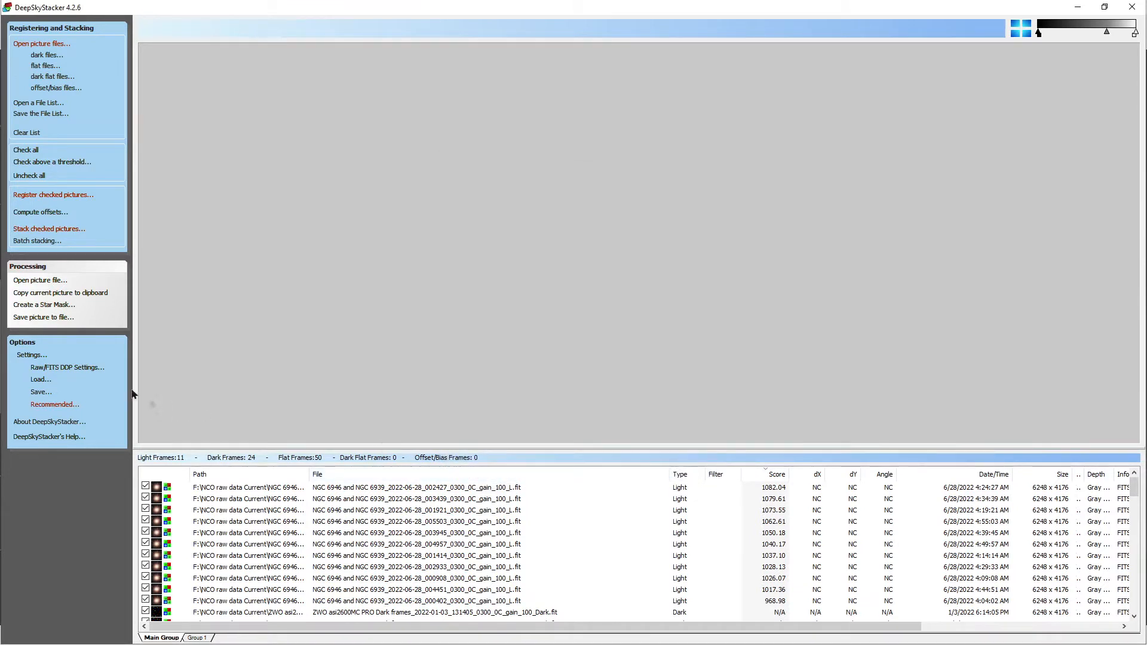
click(47, 370)
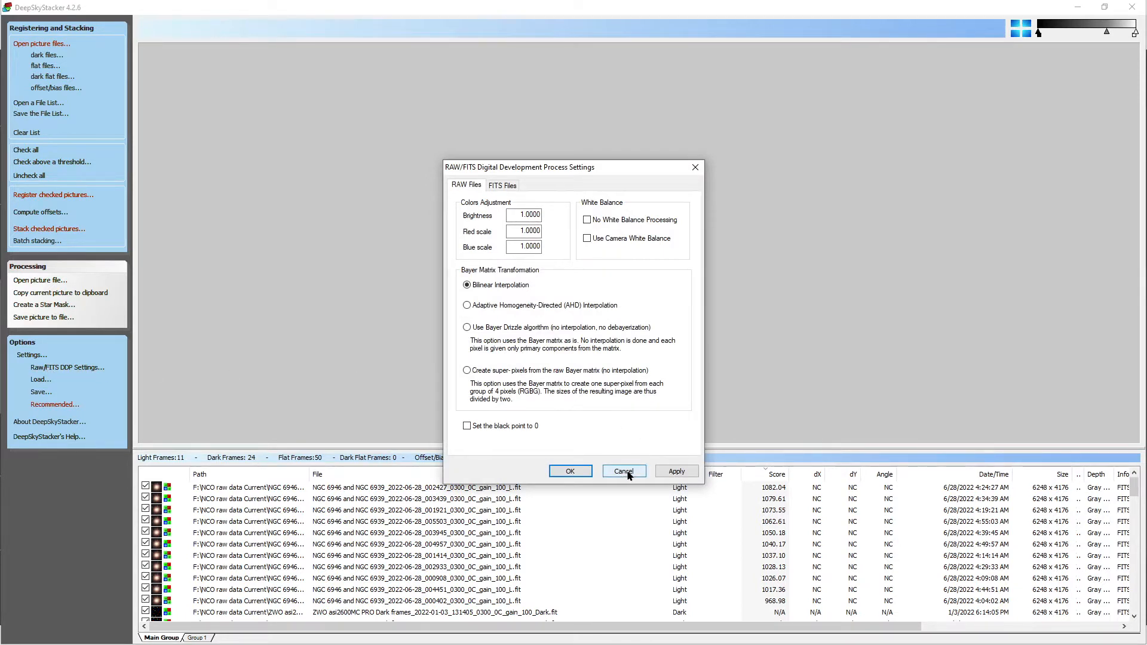
click(623, 471)
Step: Review the result mode and the light-frame stacking mode in the stacking settings
click(31, 355)
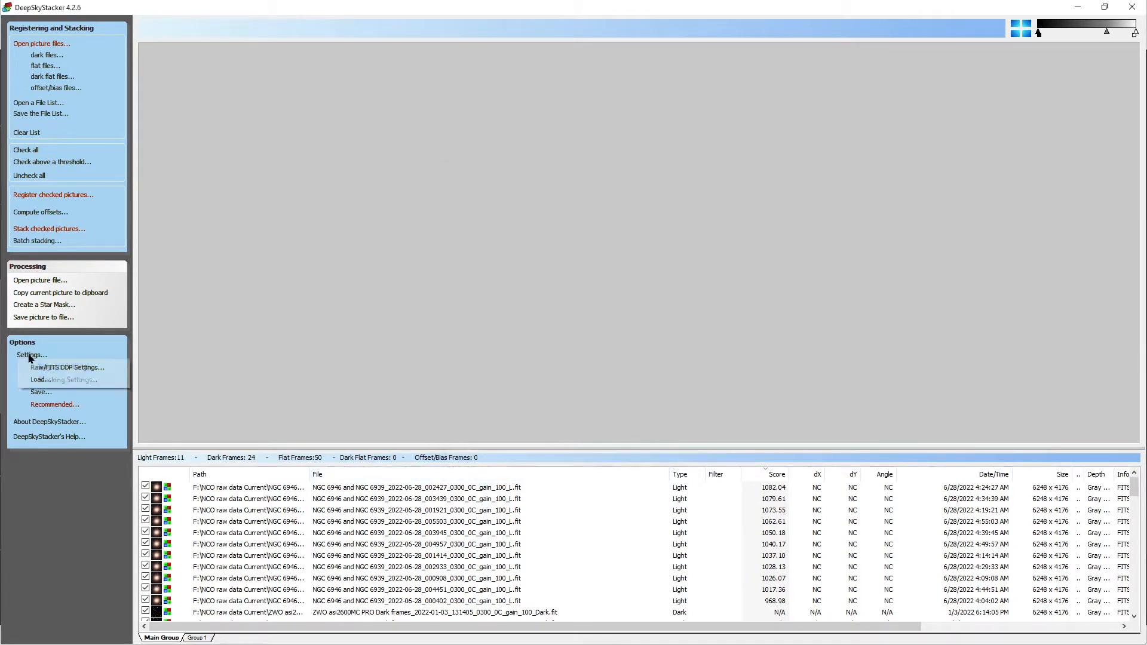
click(48, 380)
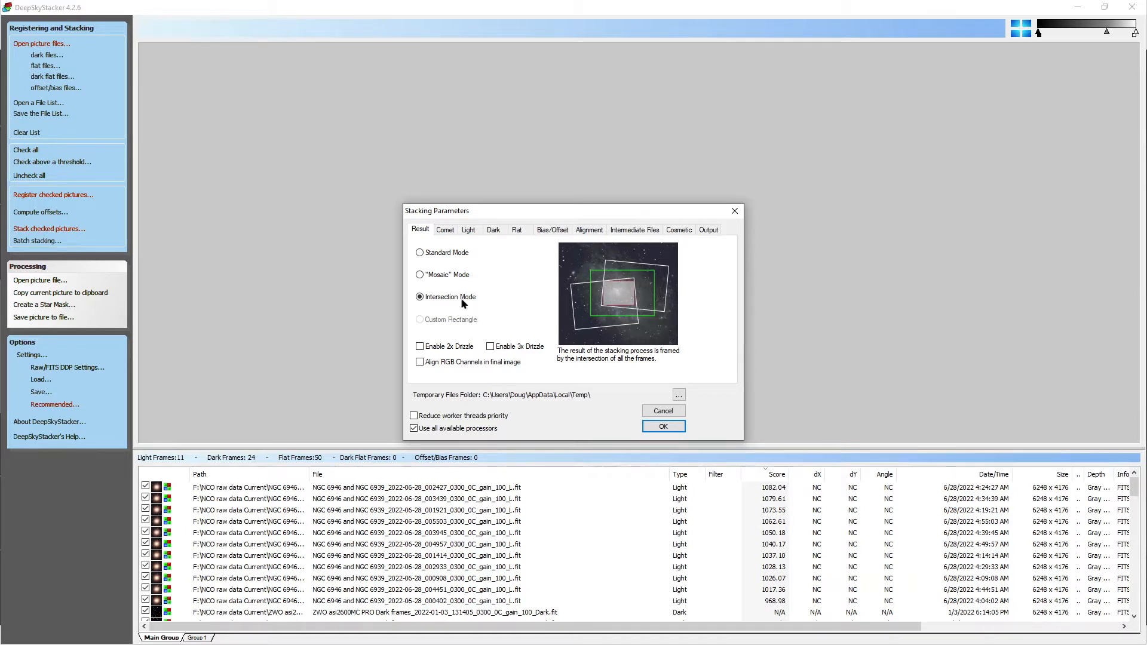
click(468, 230)
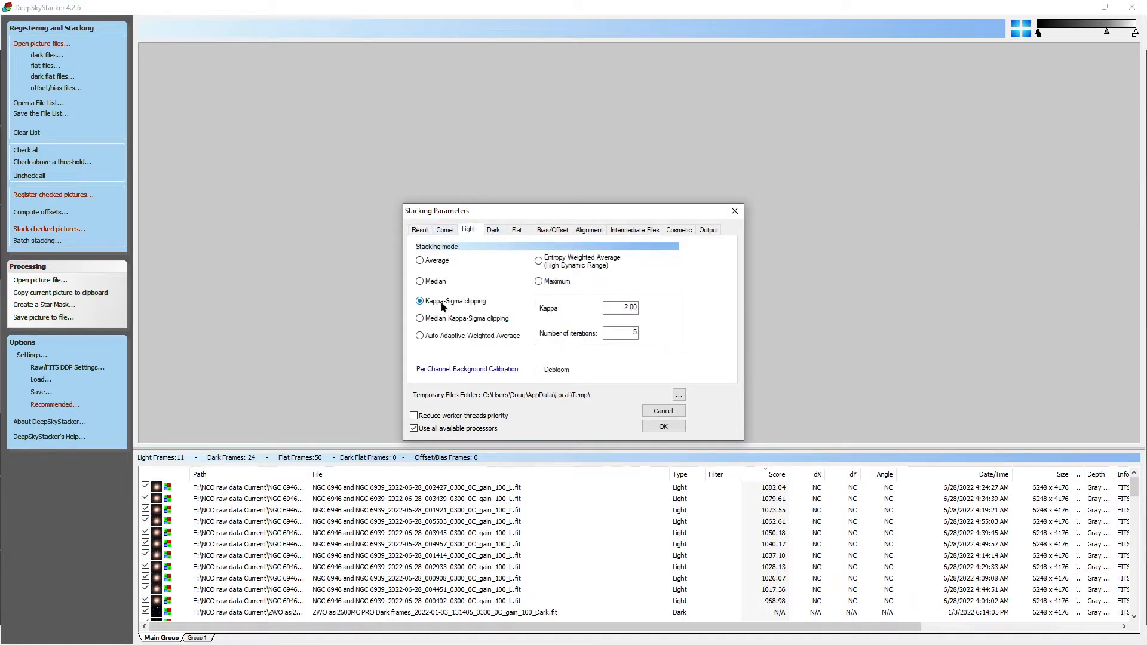
mouse_move(443, 306)
click(664, 427)
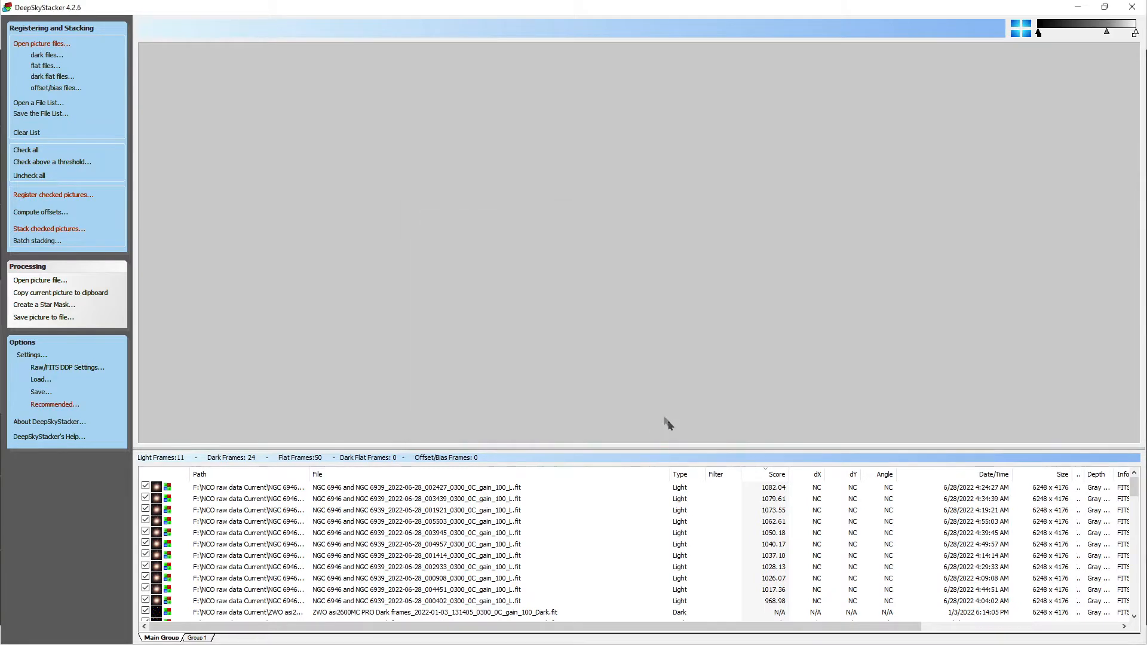
Step: Review the dark, flat and alignment options in the stacking settings and accept them
click(32, 356)
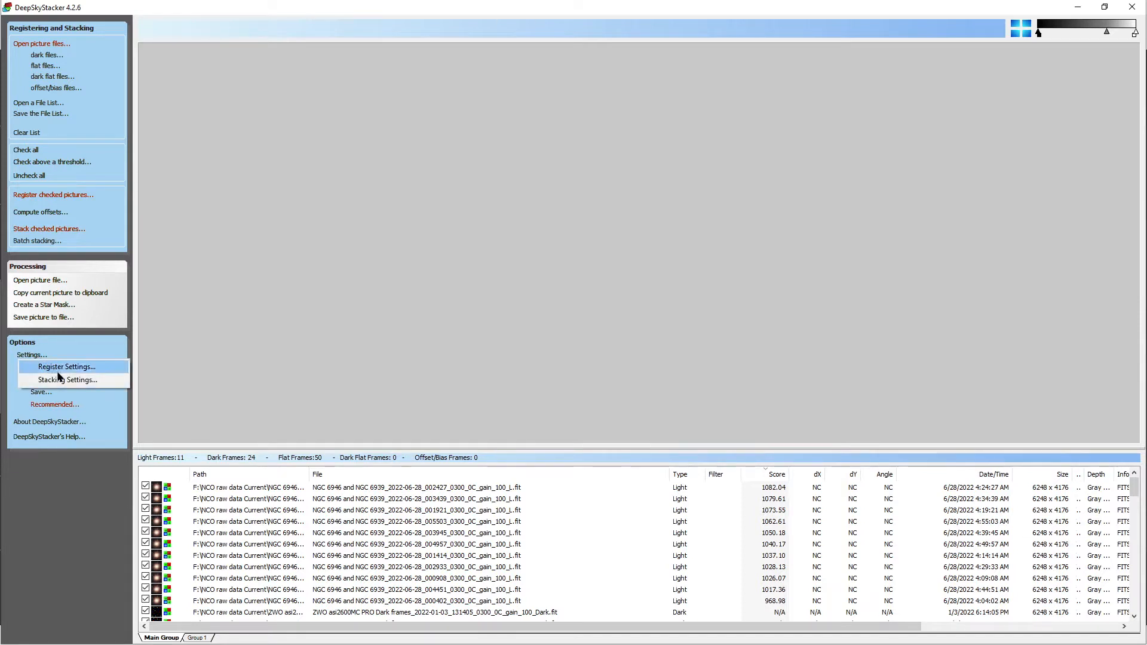
click(45, 380)
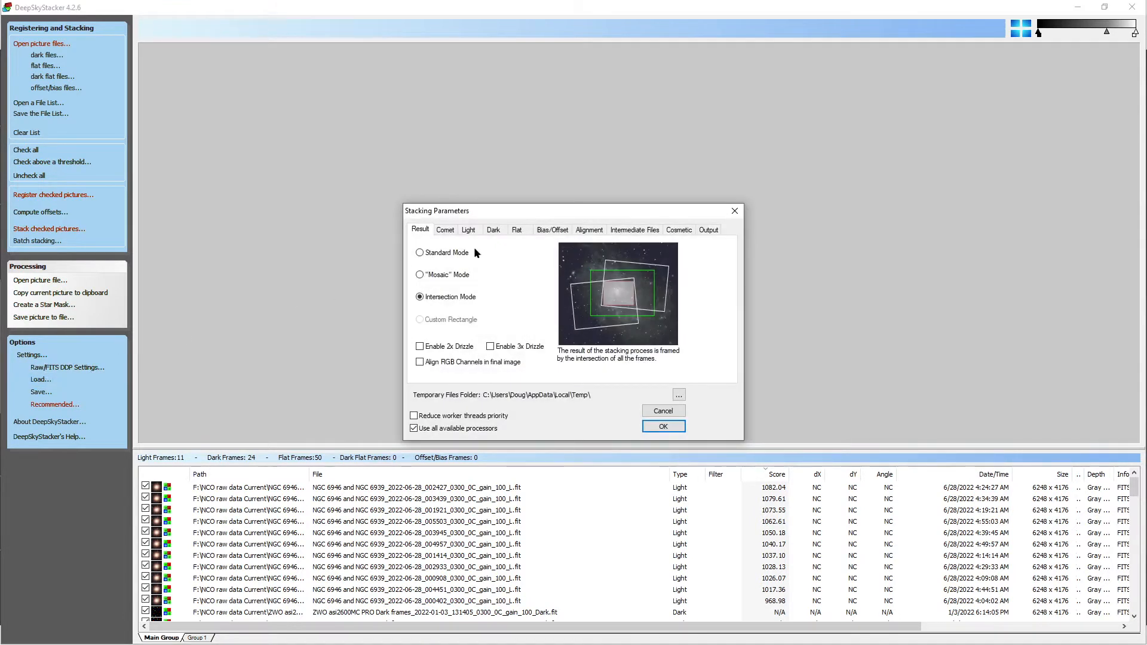
click(495, 231)
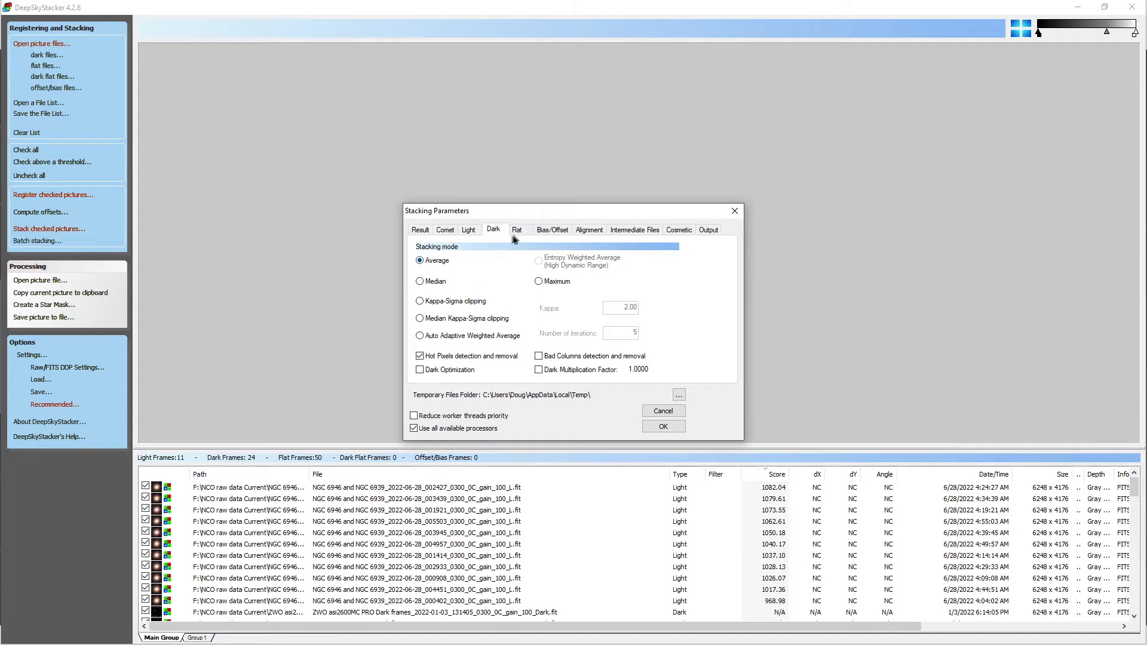
click(517, 231)
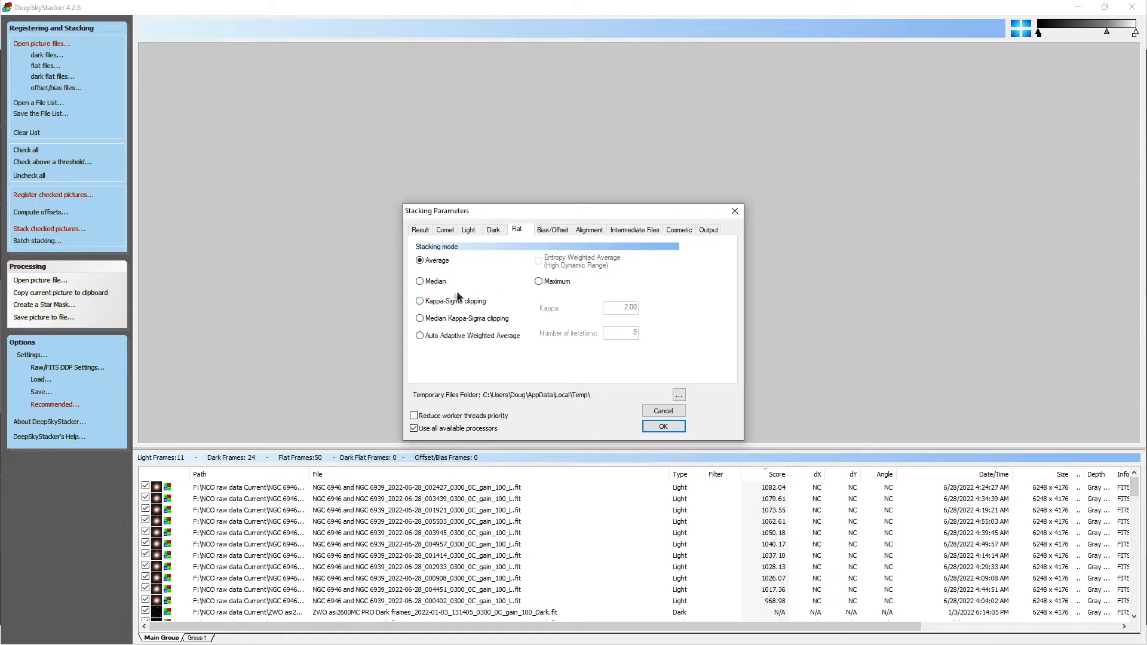
click(585, 233)
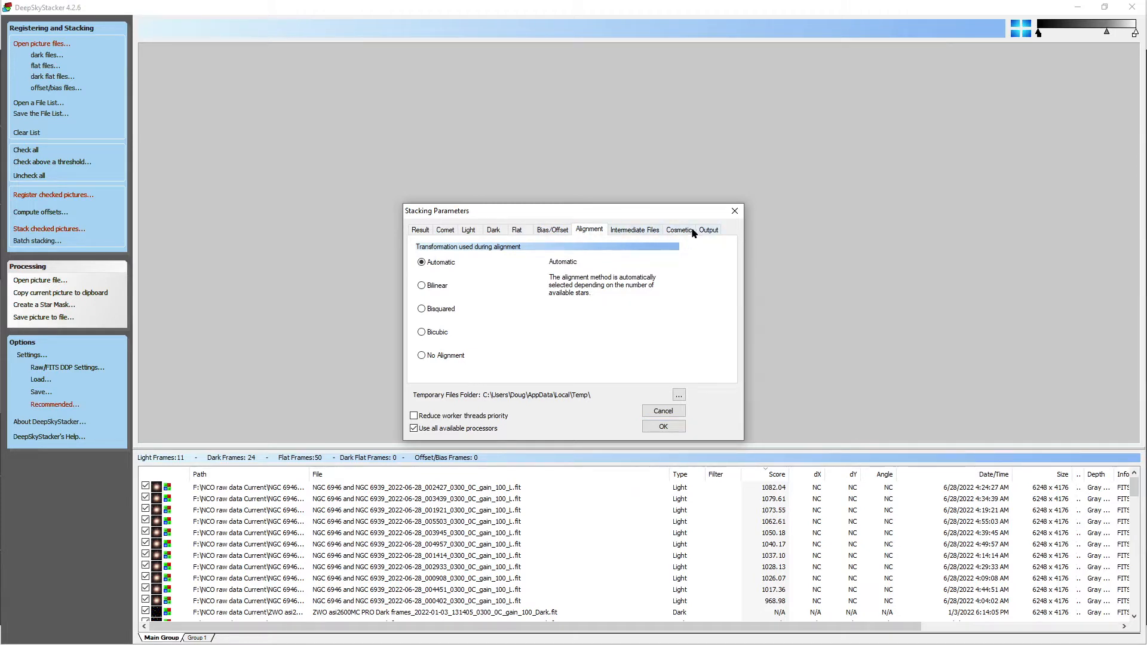
click(664, 427)
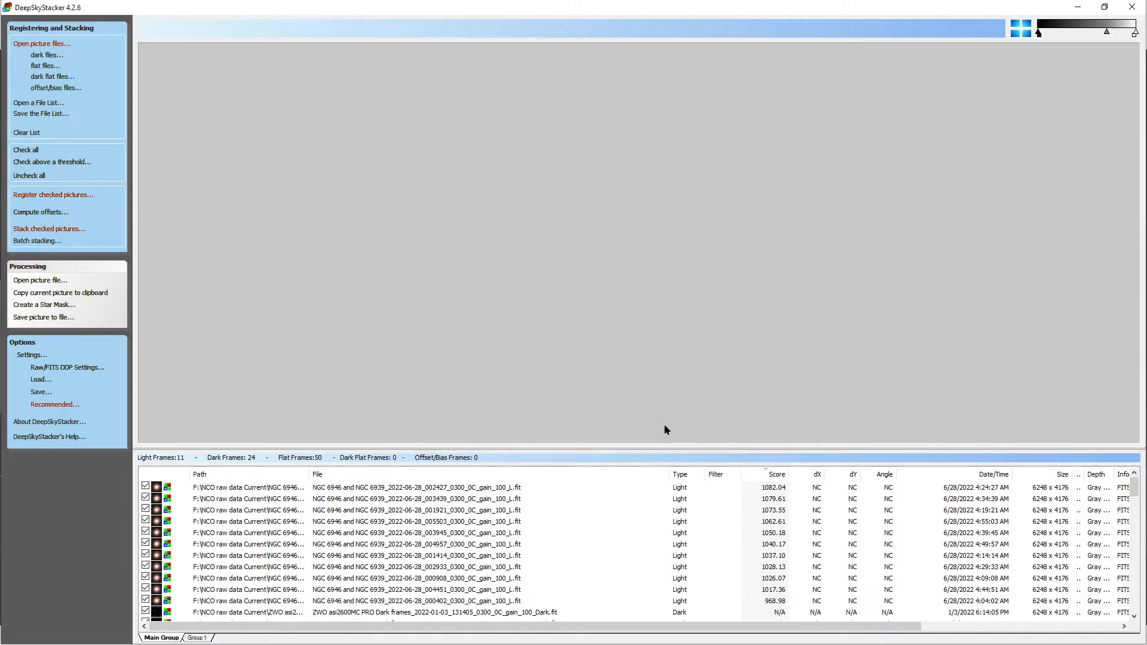
Step: Set the register settings' star detection threshold to 50%, computing the number of detected stars at the thresholds tried
click(40, 195)
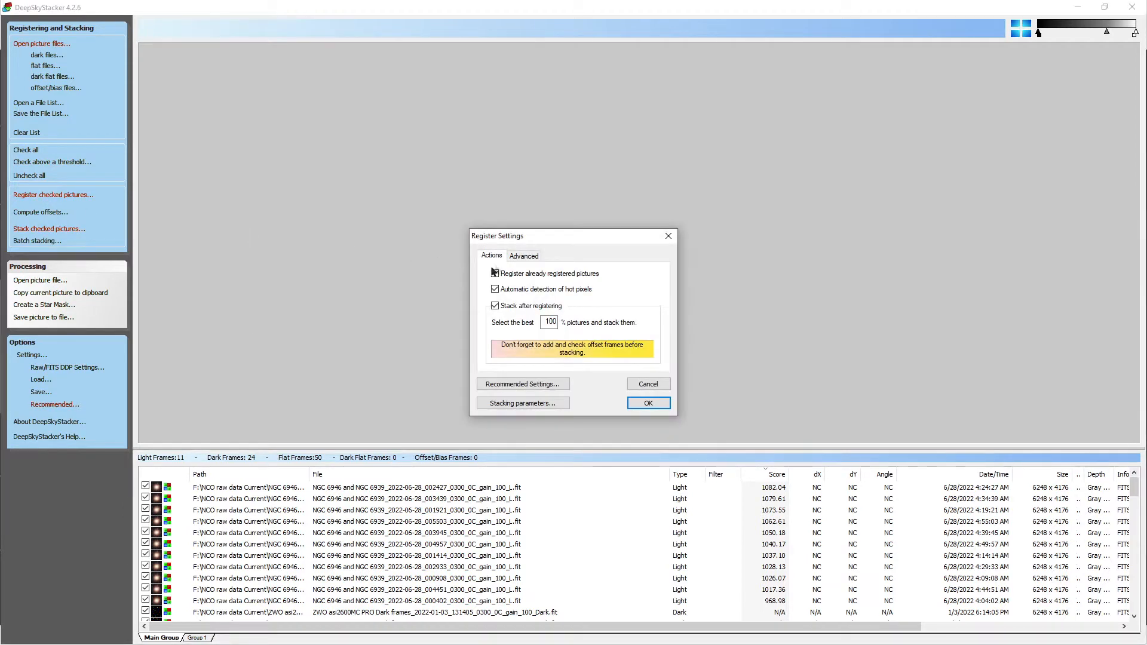
click(524, 255)
click(570, 317)
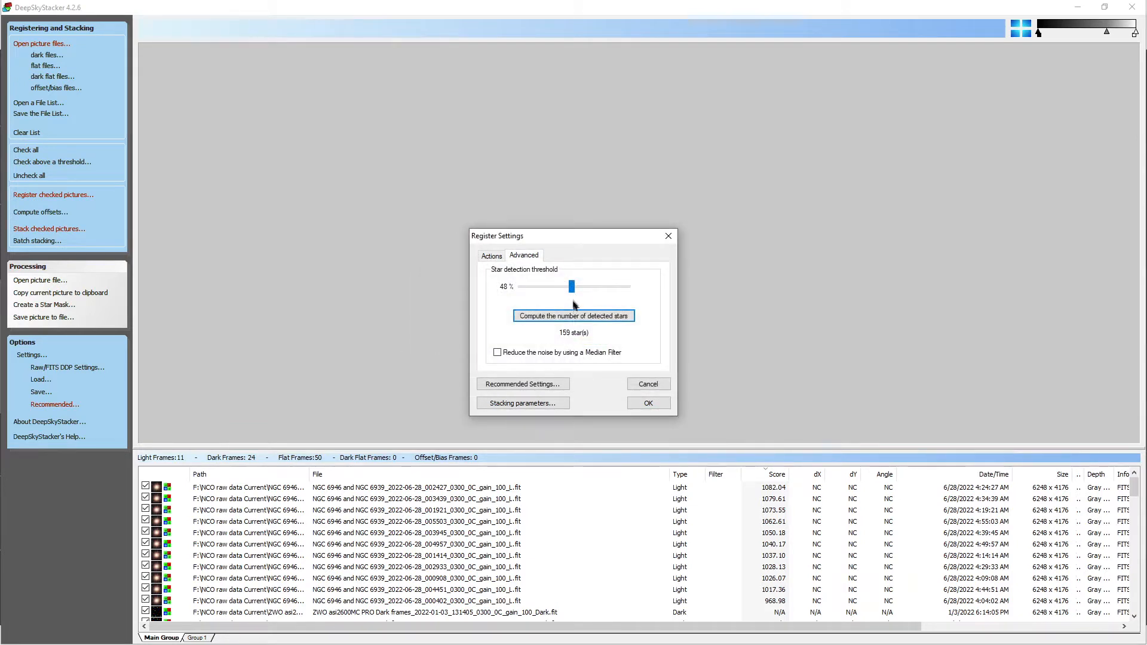
drag(572, 286, 560, 287)
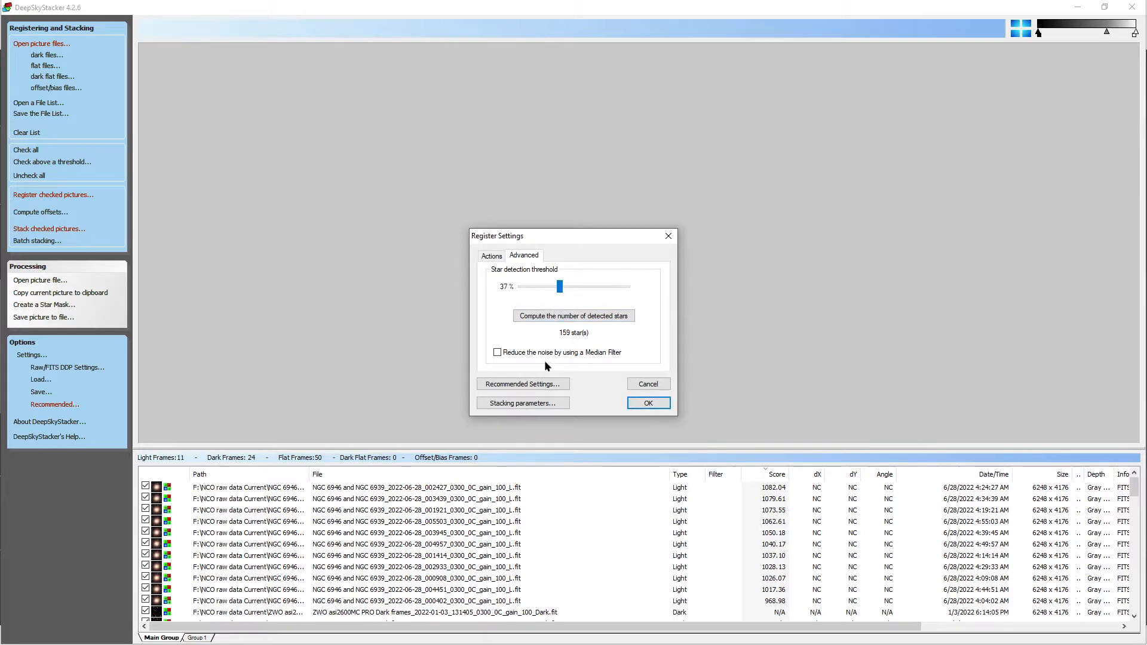
click(545, 317)
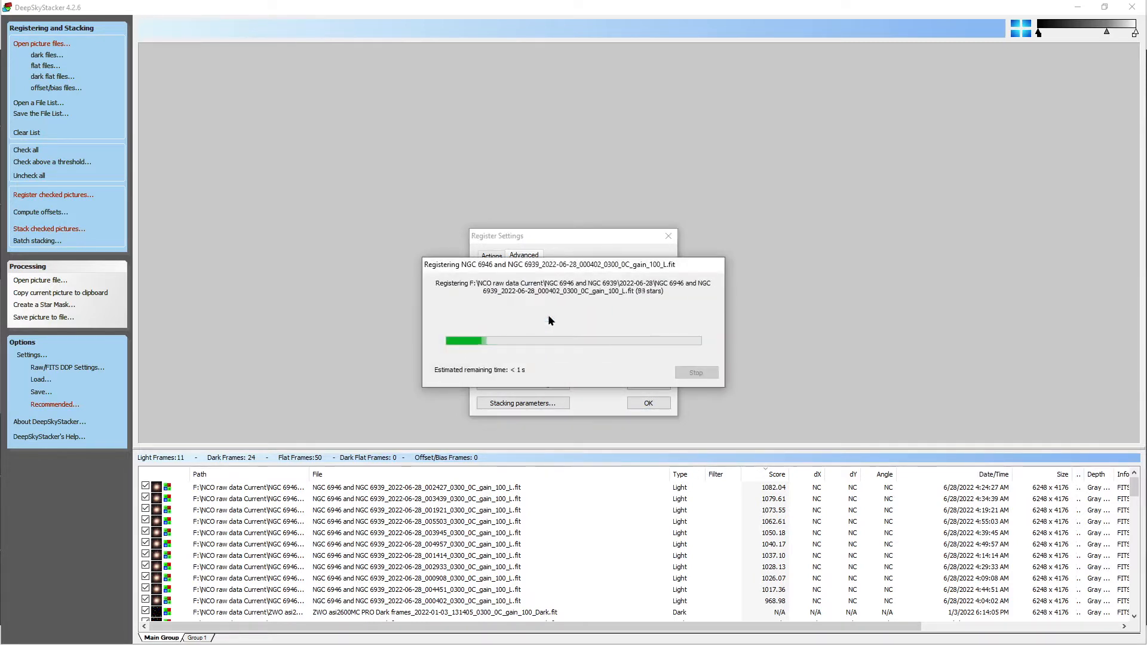
drag(559, 287, 576, 292)
click(582, 315)
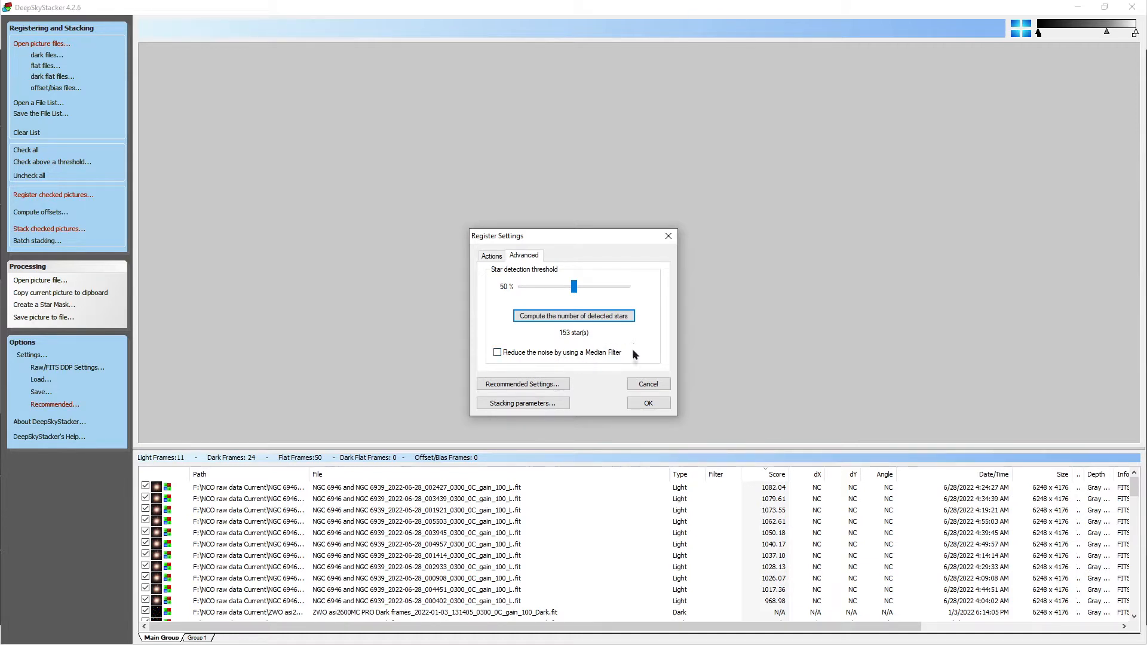
Step: Accept the register settings, review the stacking steps summary, and start registering and stacking the frames
click(652, 403)
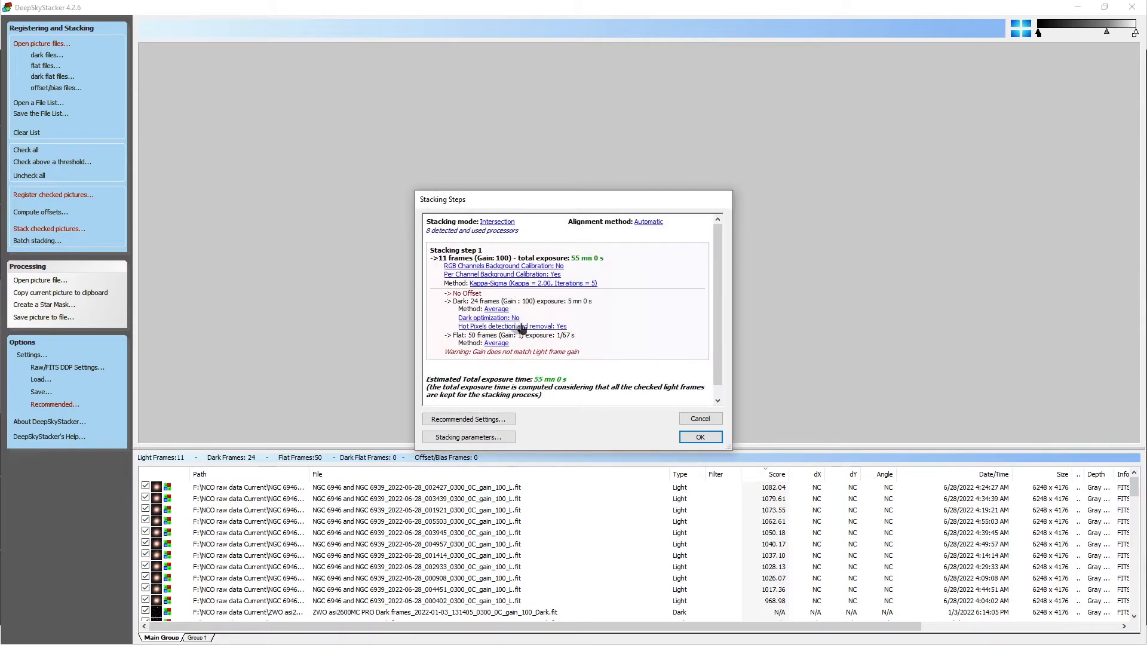
scroll(533, 290, down, 1)
scroll(533, 290, up, 1)
click(698, 437)
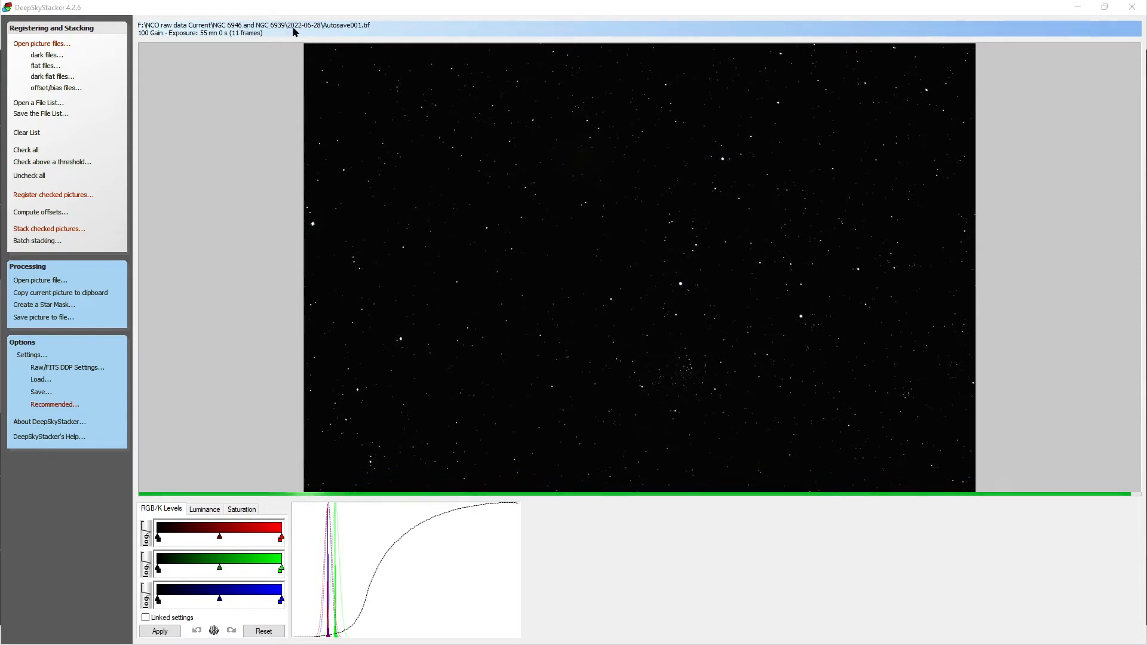
Step: Switch to PixInsight and browse for image files in the 2022-06-28 folder of NGC 6946 and NGC 6939
click(1078, 12)
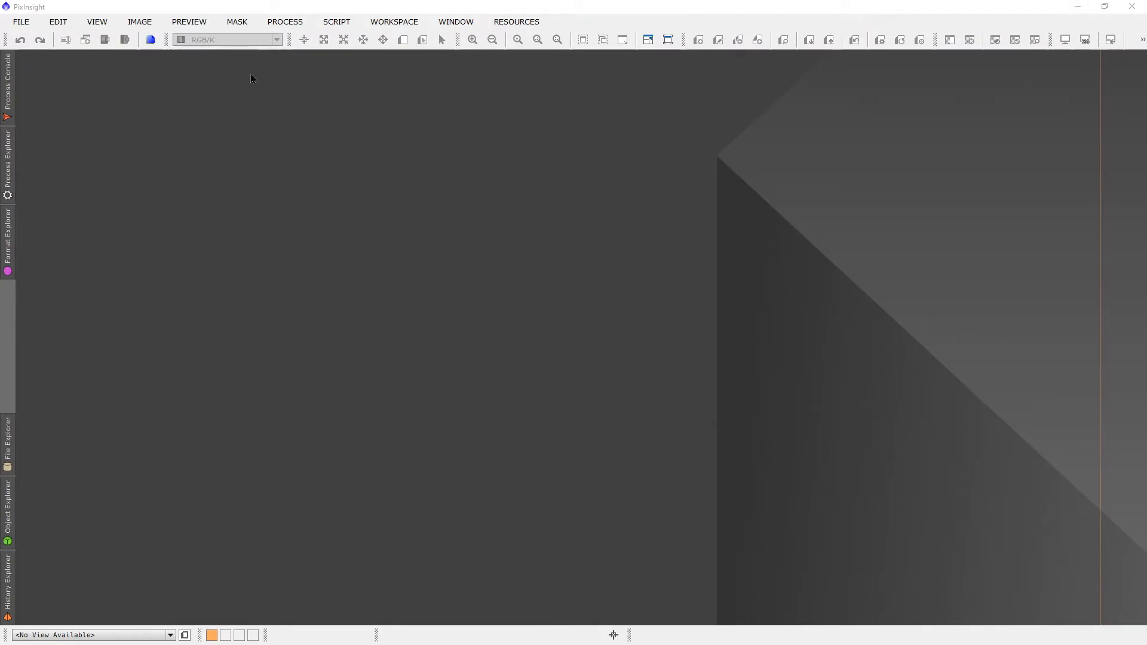
click(18, 23)
click(45, 43)
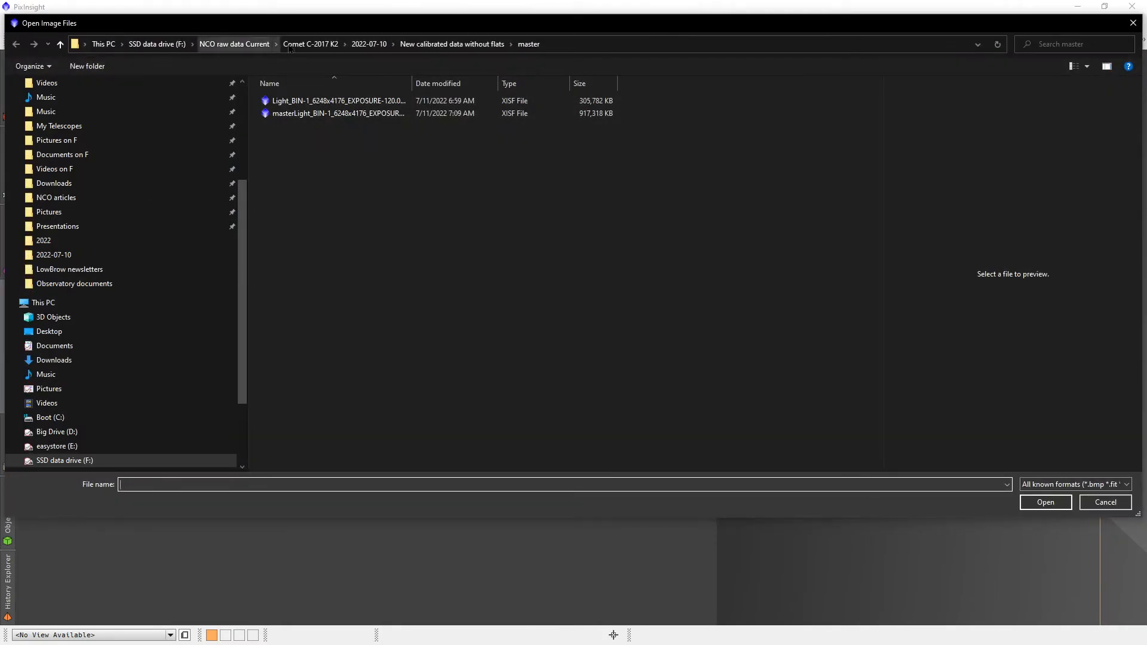
click(234, 44)
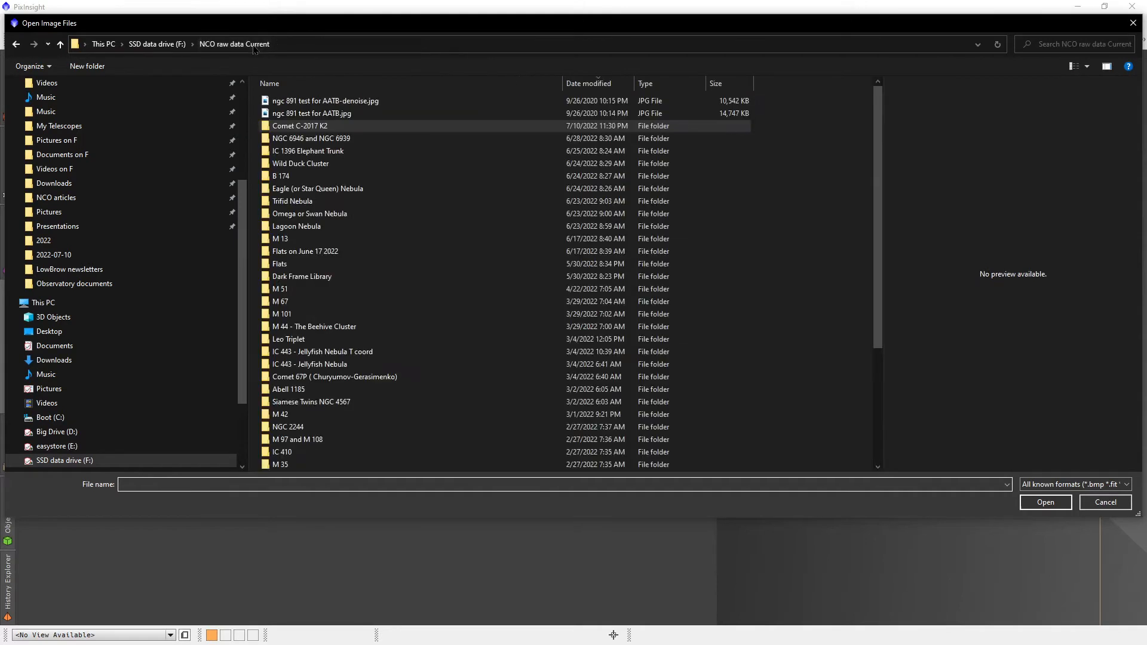
double_click(313, 139)
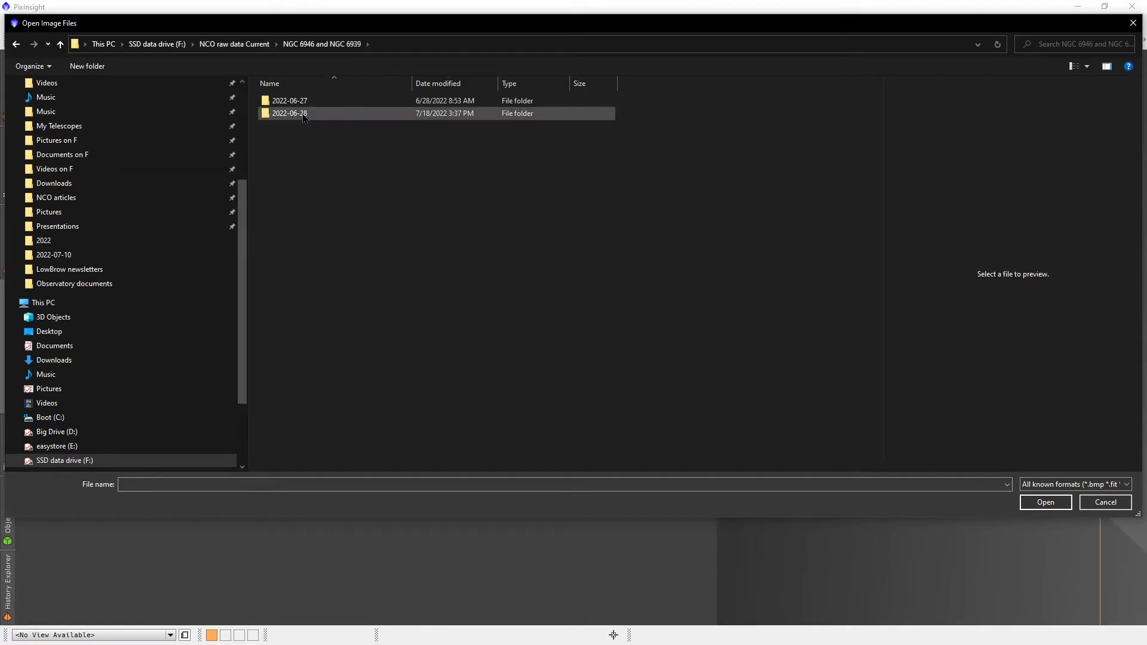
double_click(305, 115)
Step: Open the stacked Autosave001.tif together with the single NGC 6946 and NGC 6939 light frame from 12:34 AM
scroll(305, 117, down, 7)
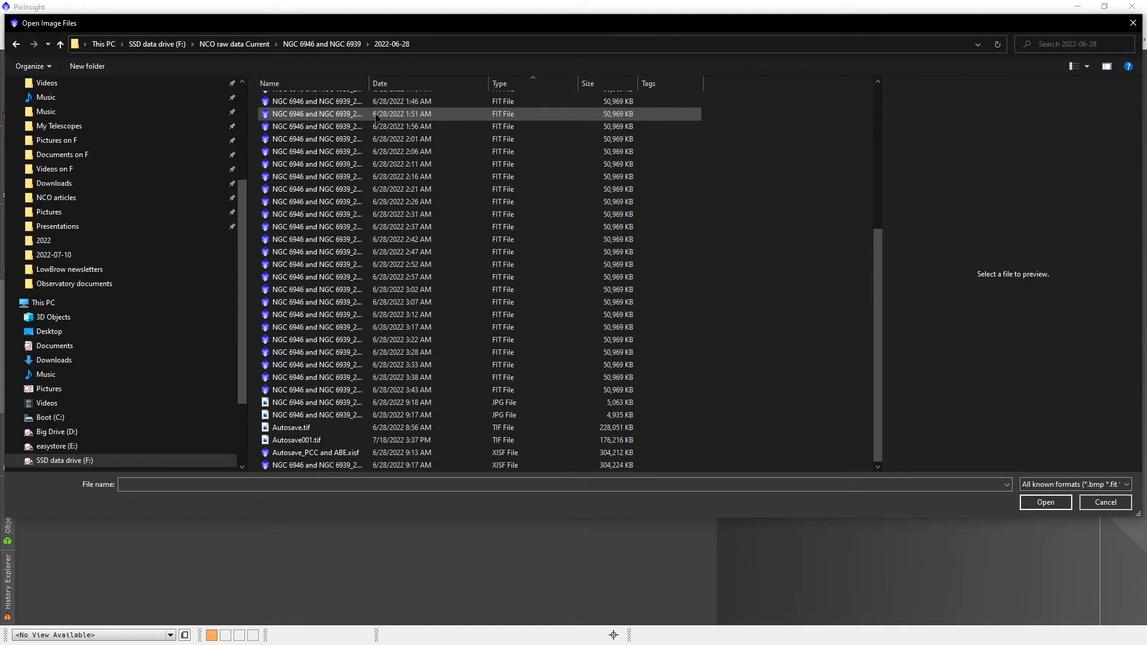
click(315, 443)
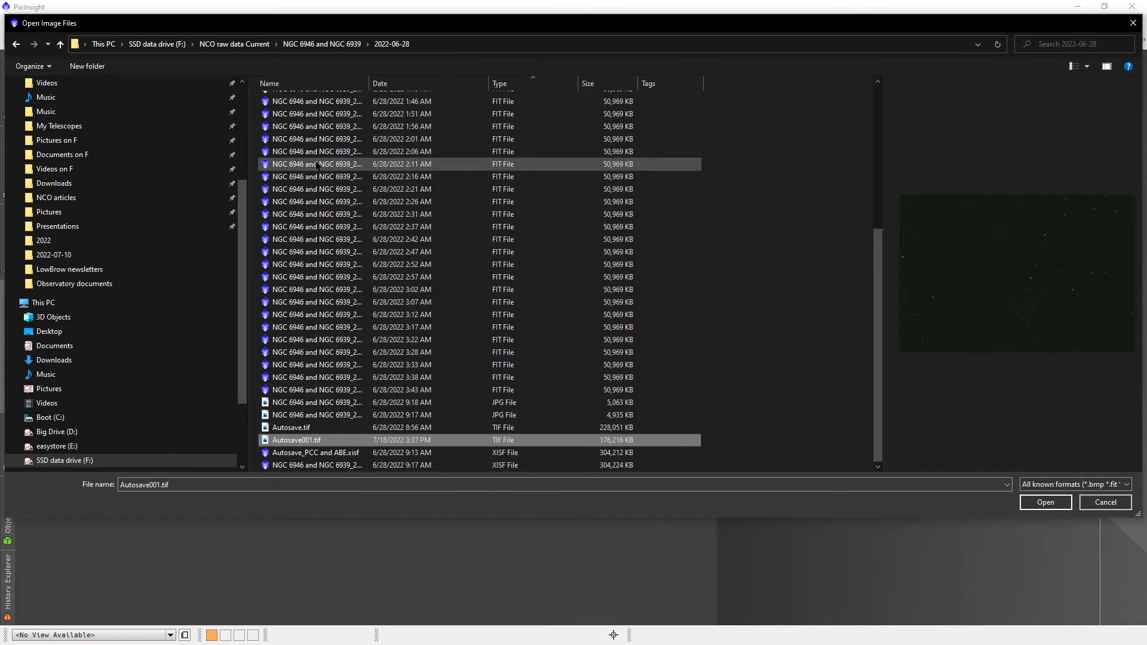
scroll(325, 170, up, 6)
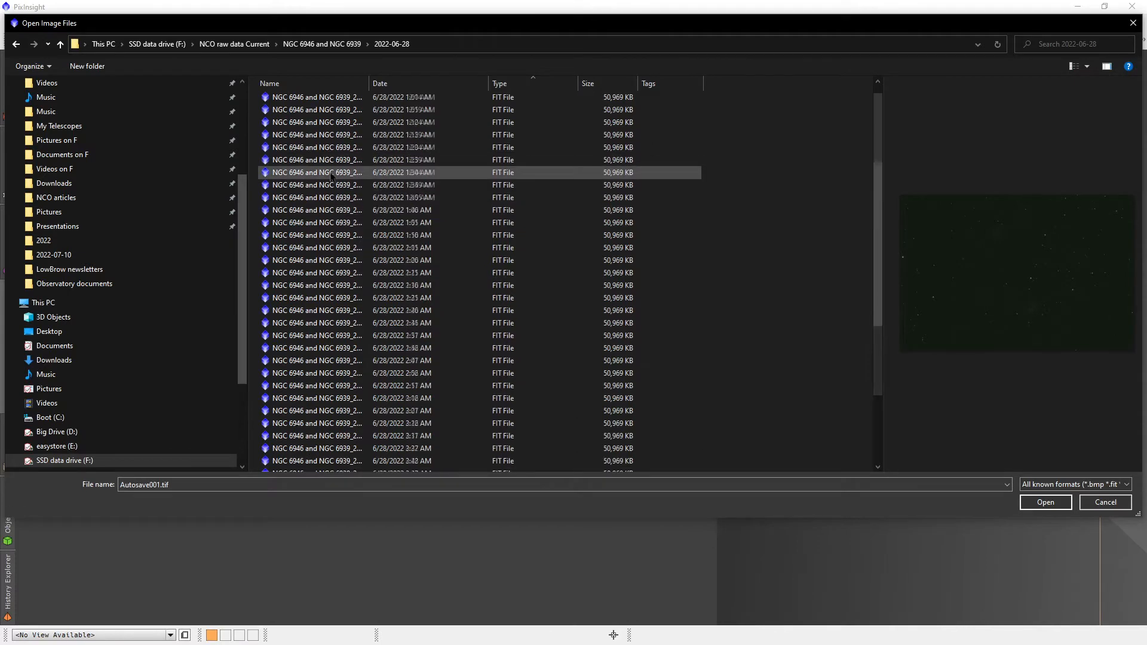
ctrl+click(316, 169)
click(1053, 508)
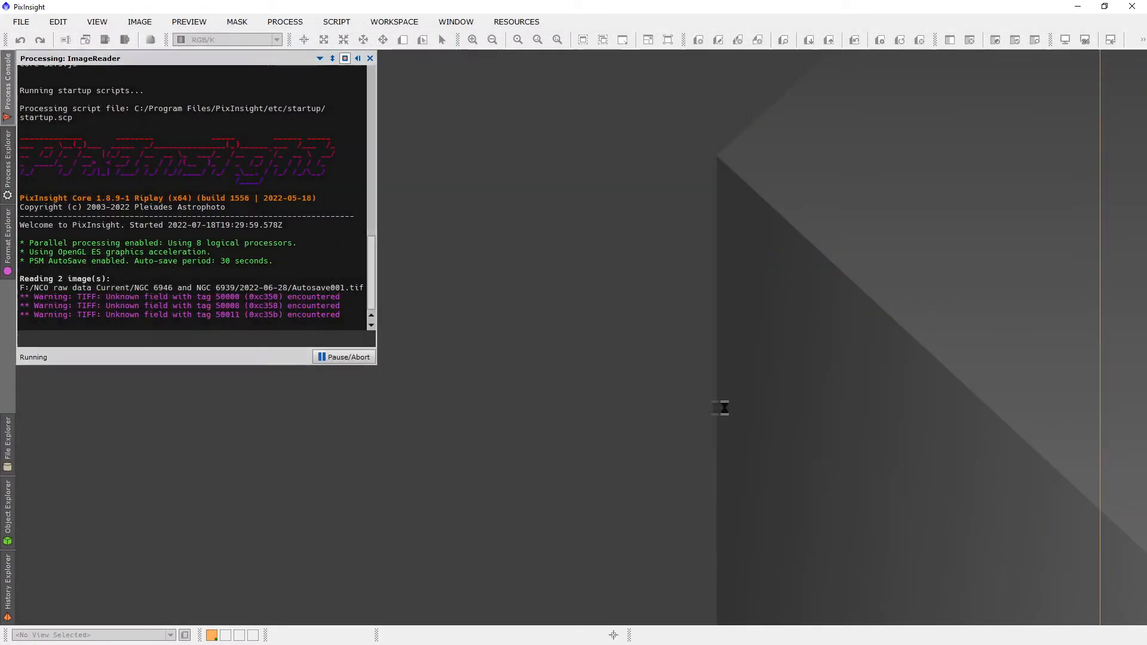
Step: Apply an automatic screen stretch to the single light frame and to Autosave001, placing the light frame's window beside the stack
drag(419, 80, 643, 89)
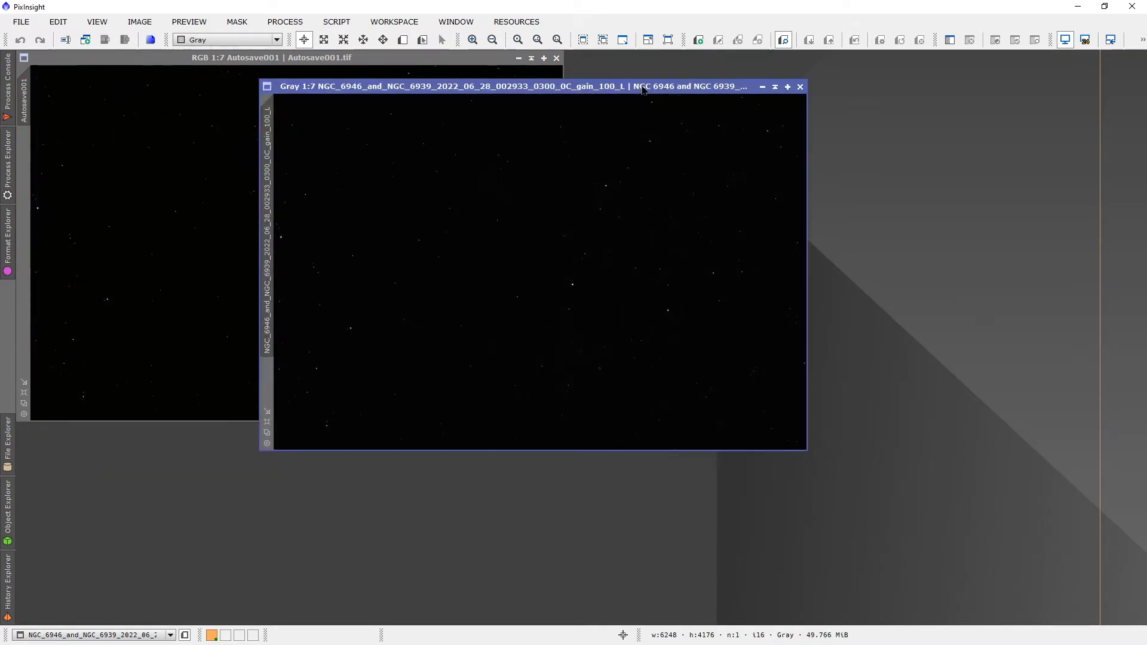
key(ctrl)
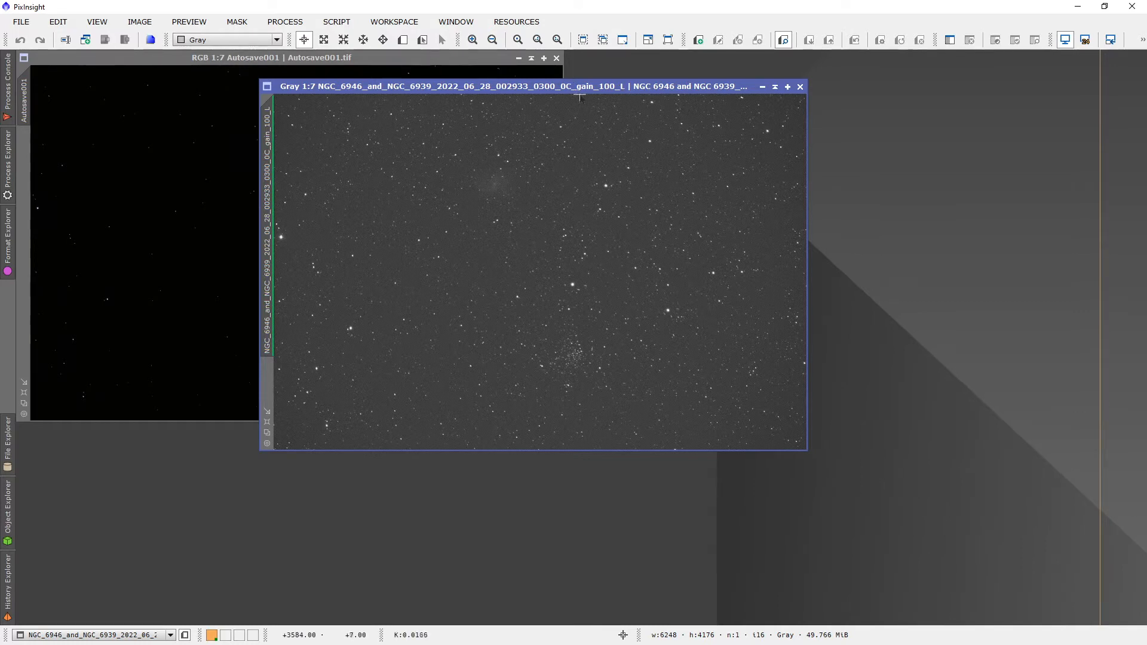
mouse_move(577, 91)
mouse_down()
mouse_move(833, 82)
mouse_move(812, 83)
mouse_up()
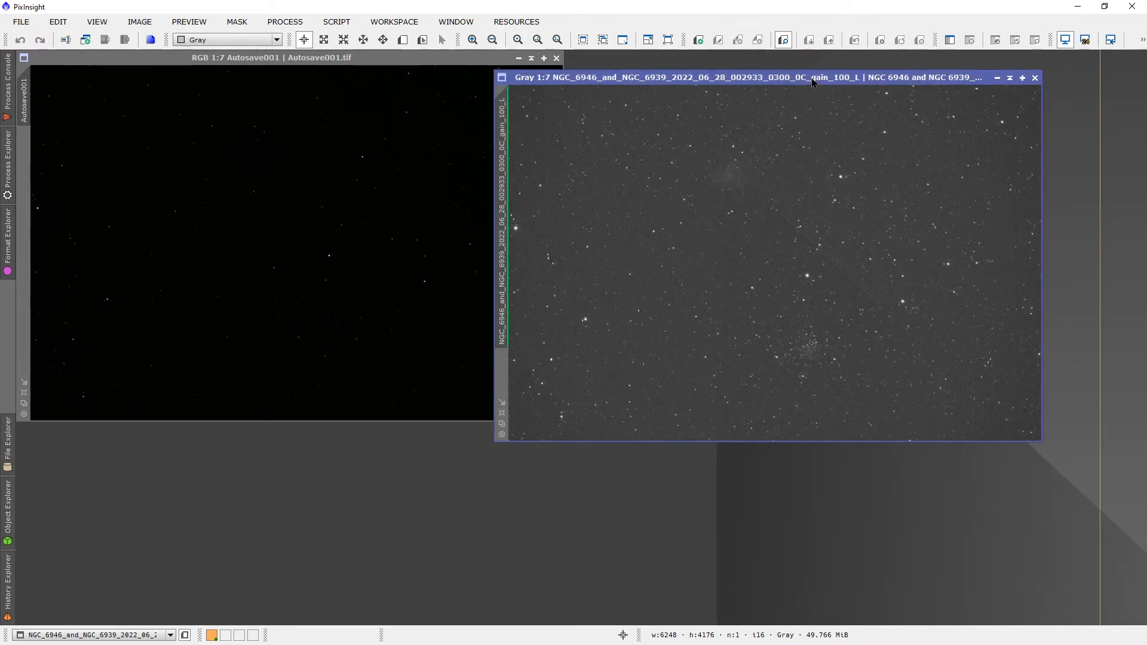
click(328, 60)
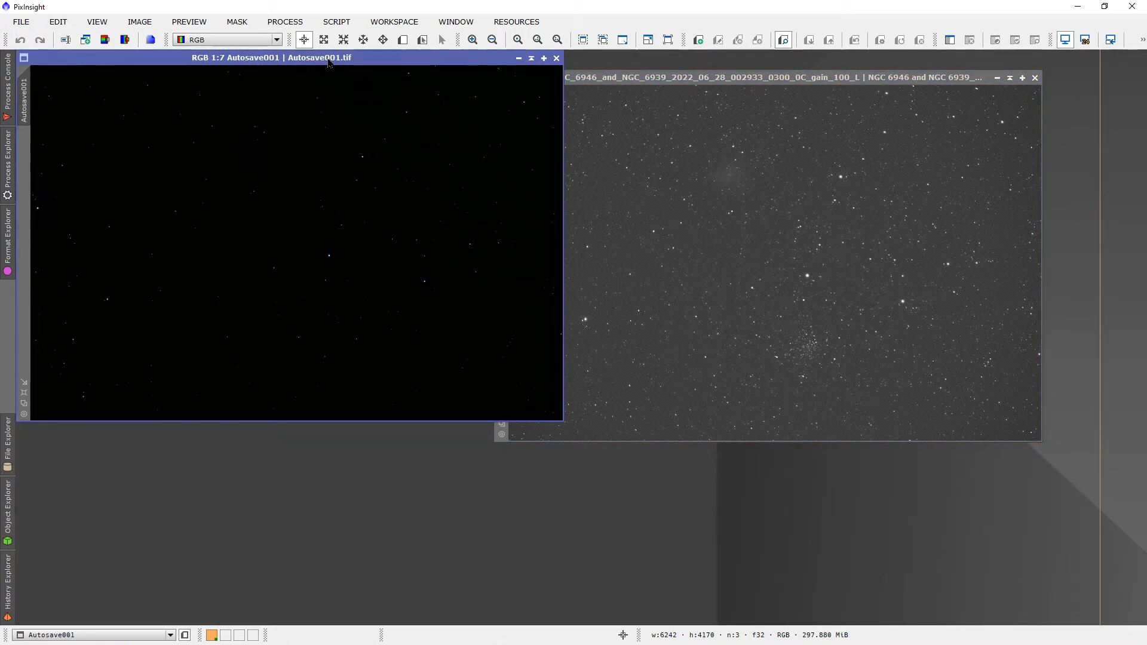
key(ctrl+a)
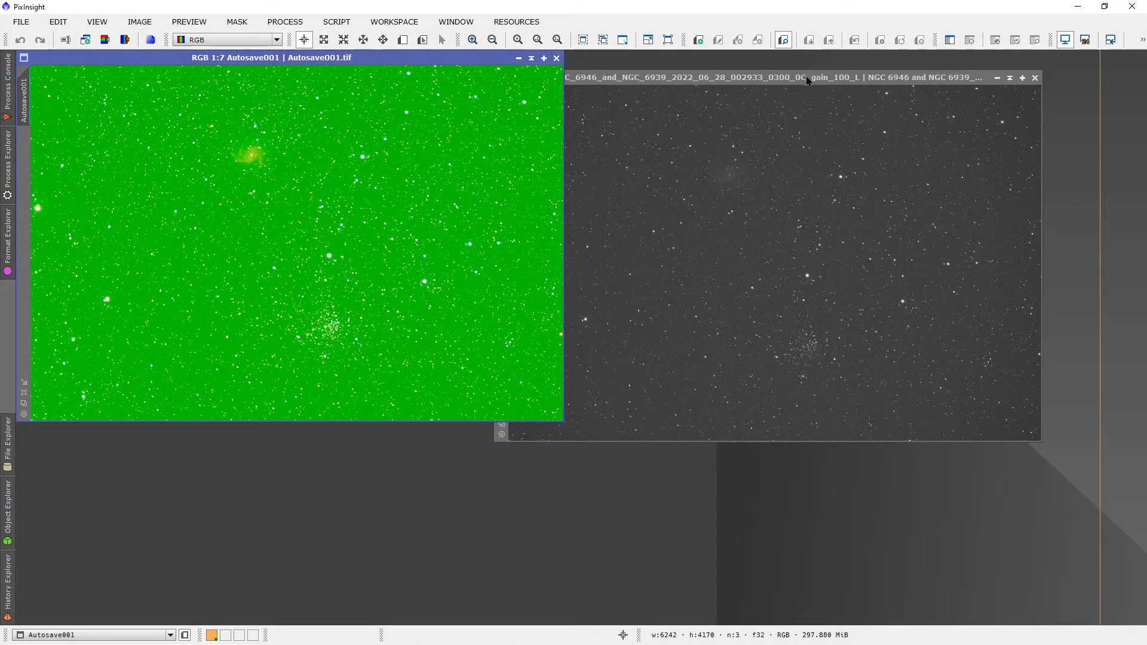
Step: Open the PhotometricColorCalibration process and acquire its image parameters from the single light frame
drag(795, 84, 347, 150)
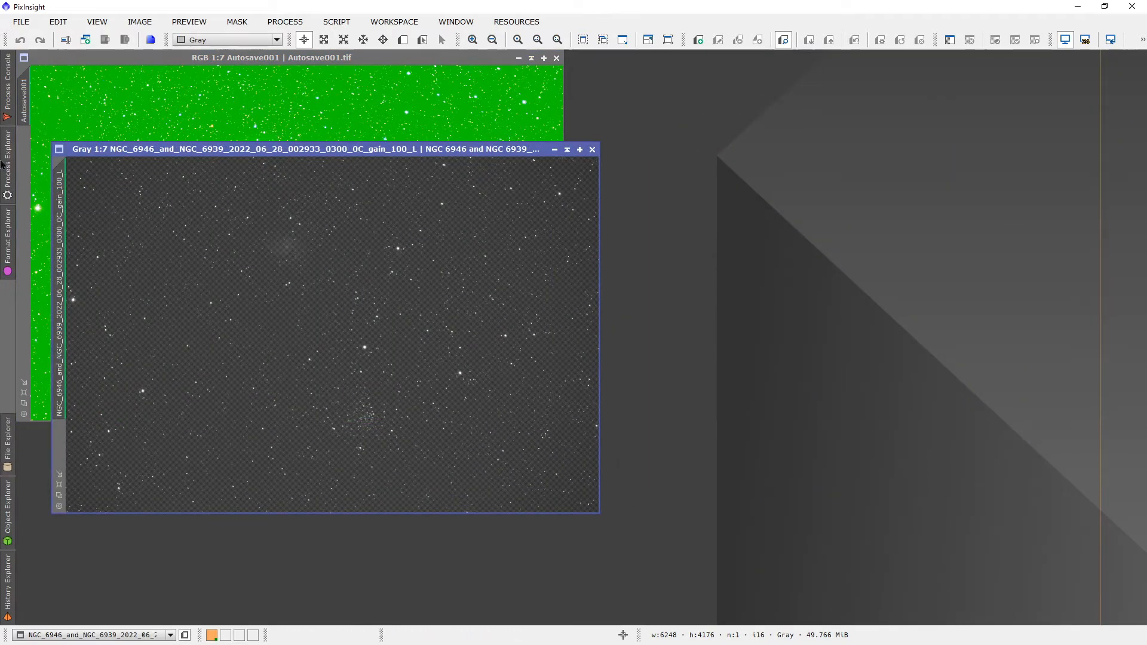
click(8, 182)
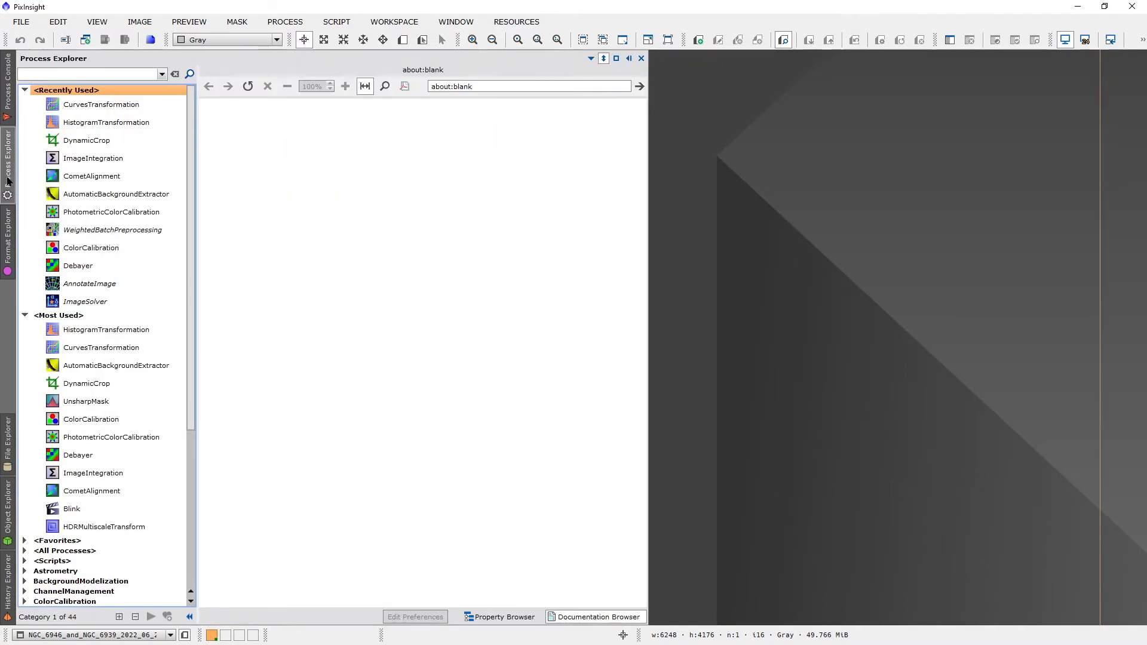
double_click(106, 212)
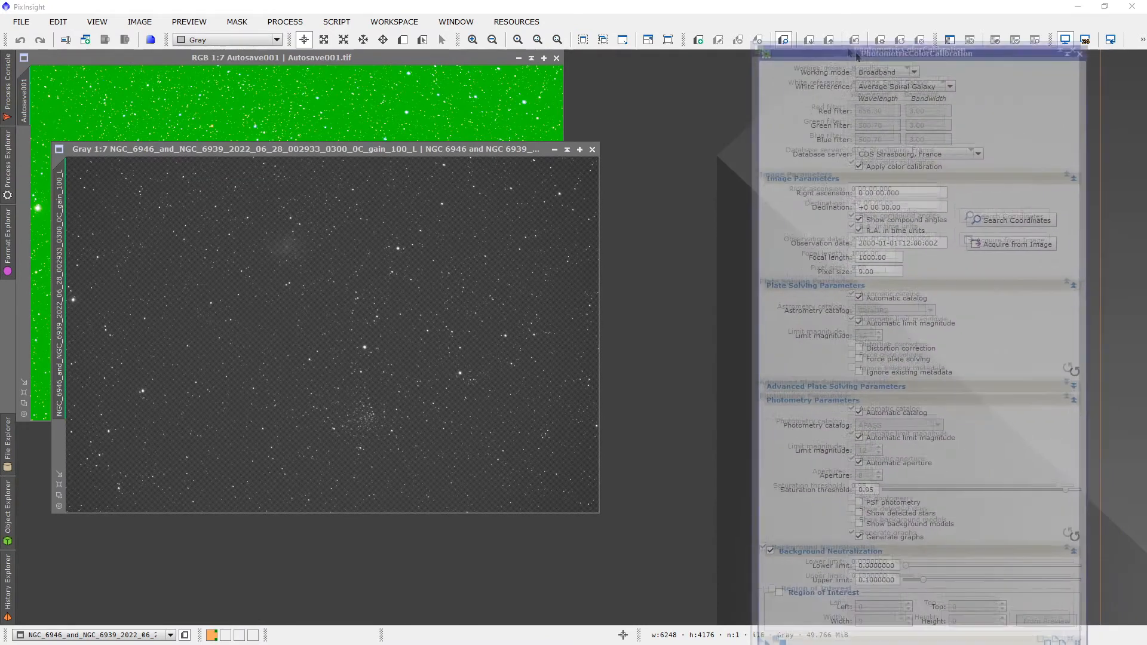
drag(888, 56, 889, 23)
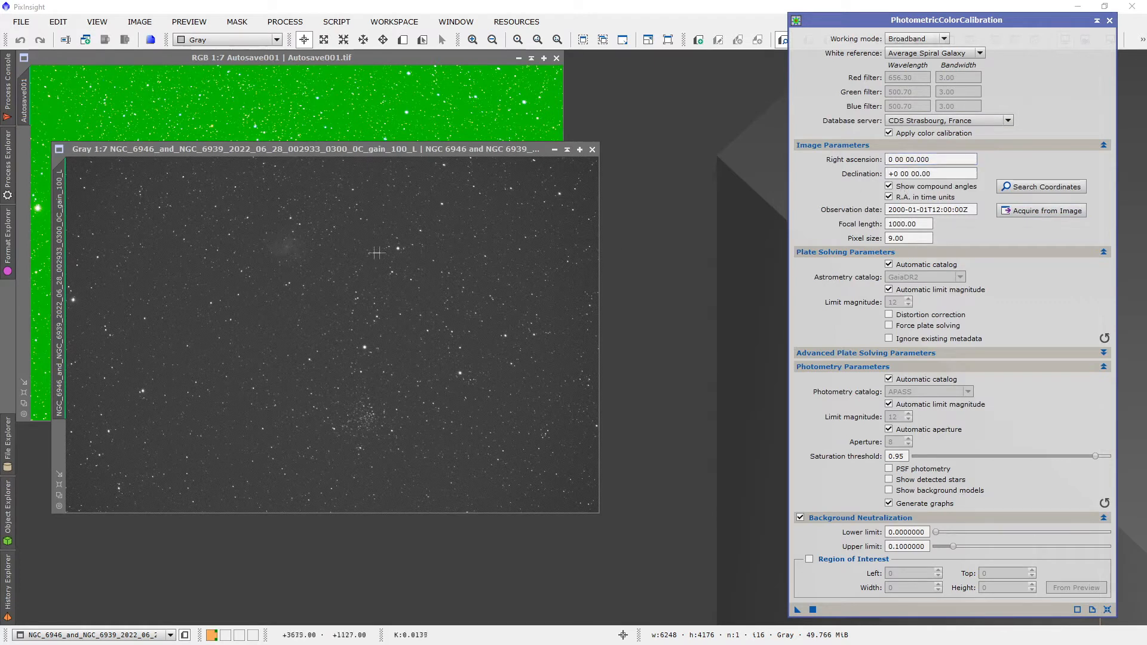
click(351, 148)
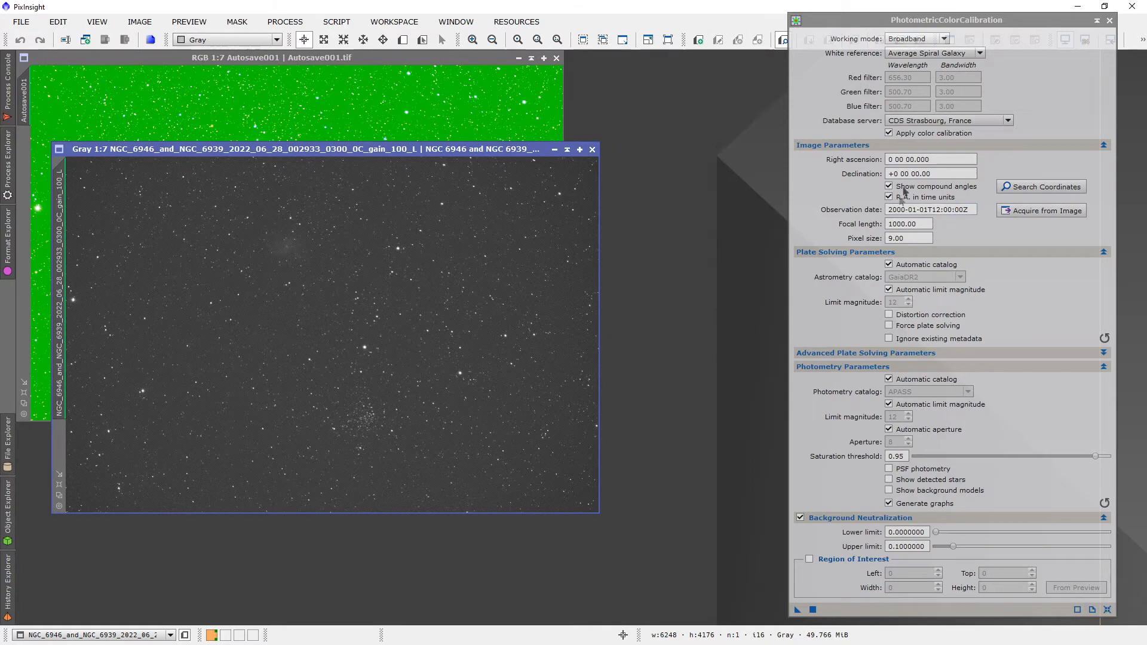
click(1033, 213)
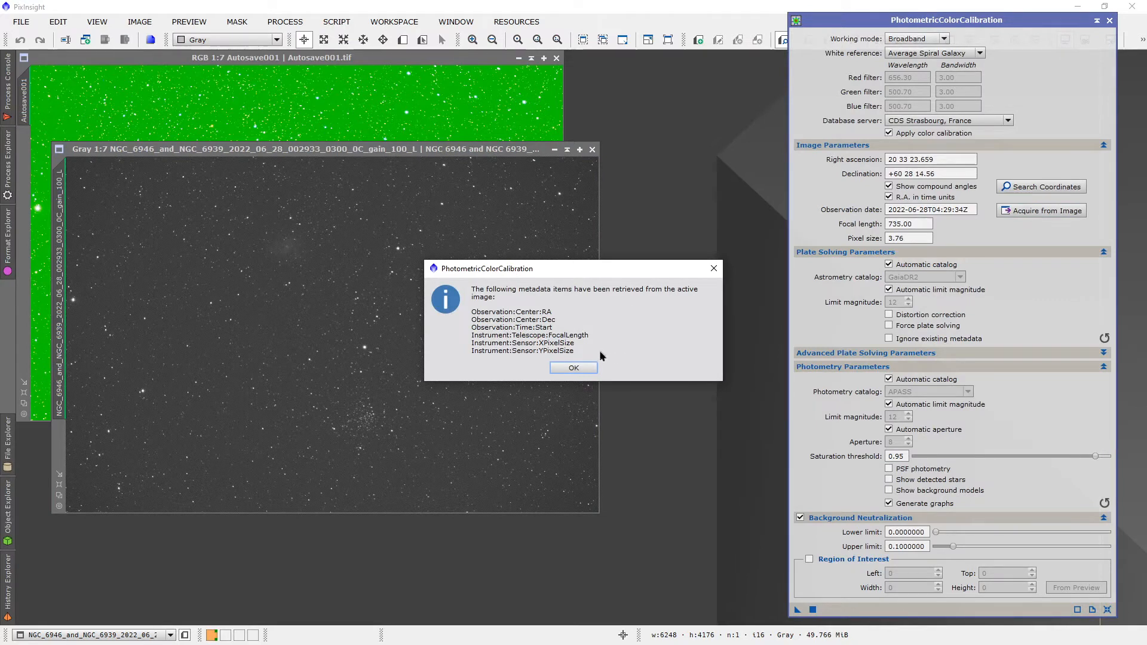
click(582, 369)
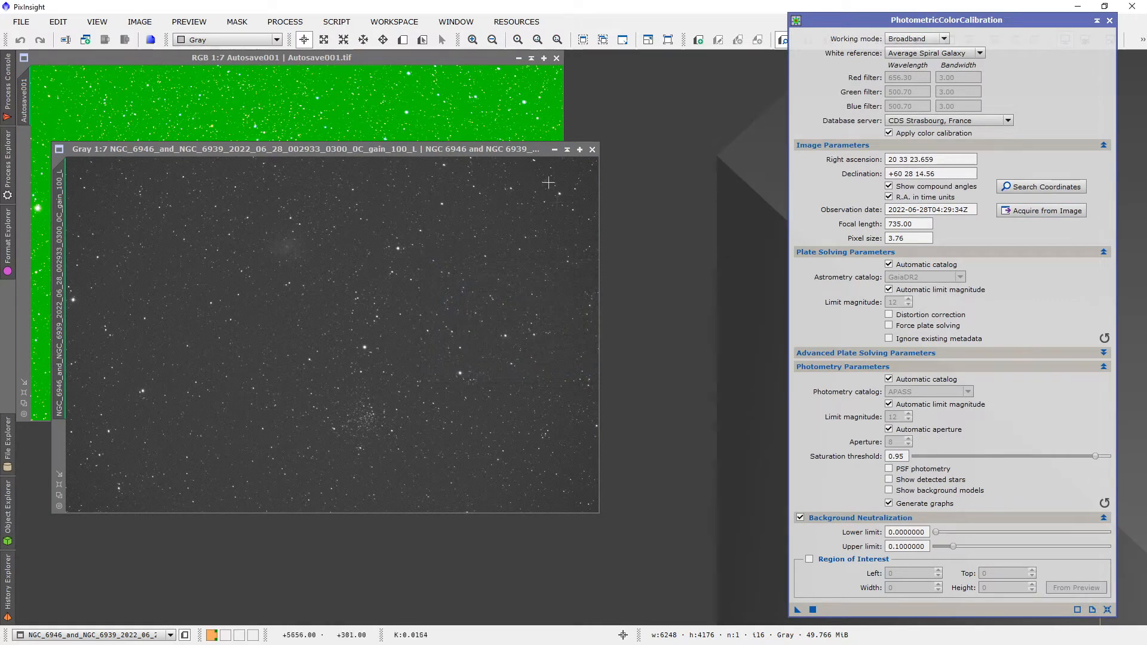
Step: Minimise the light frame out of the way and run PhotometricColorCalibration on Autosave001 with Average Spiral Galaxy as white reference
click(554, 149)
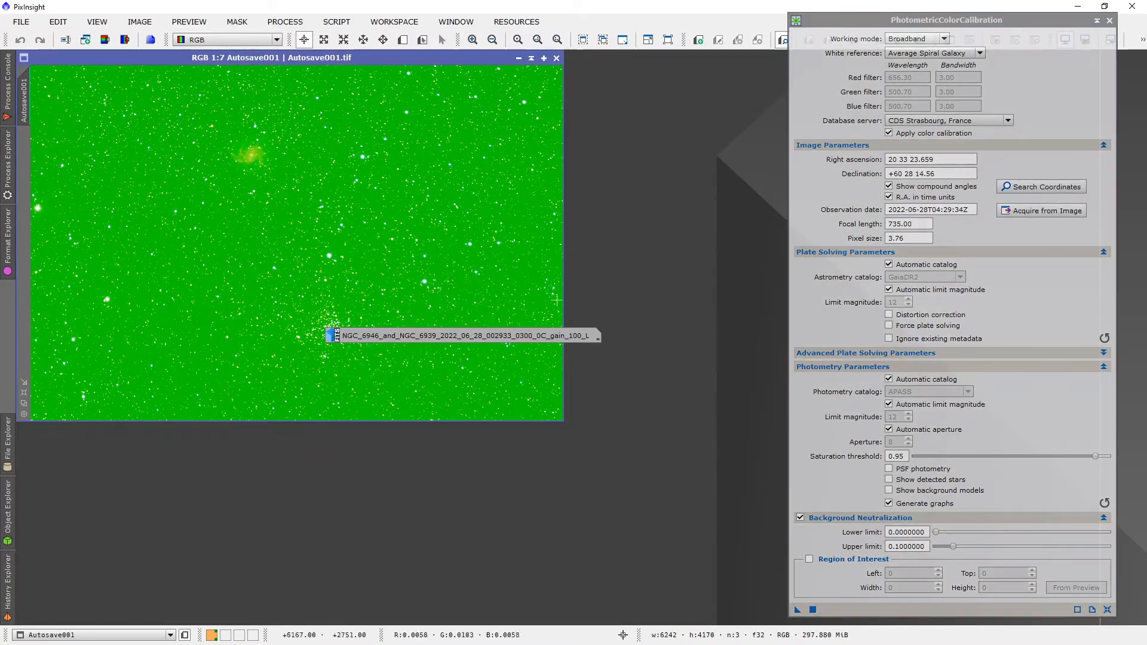
drag(489, 339, 600, 556)
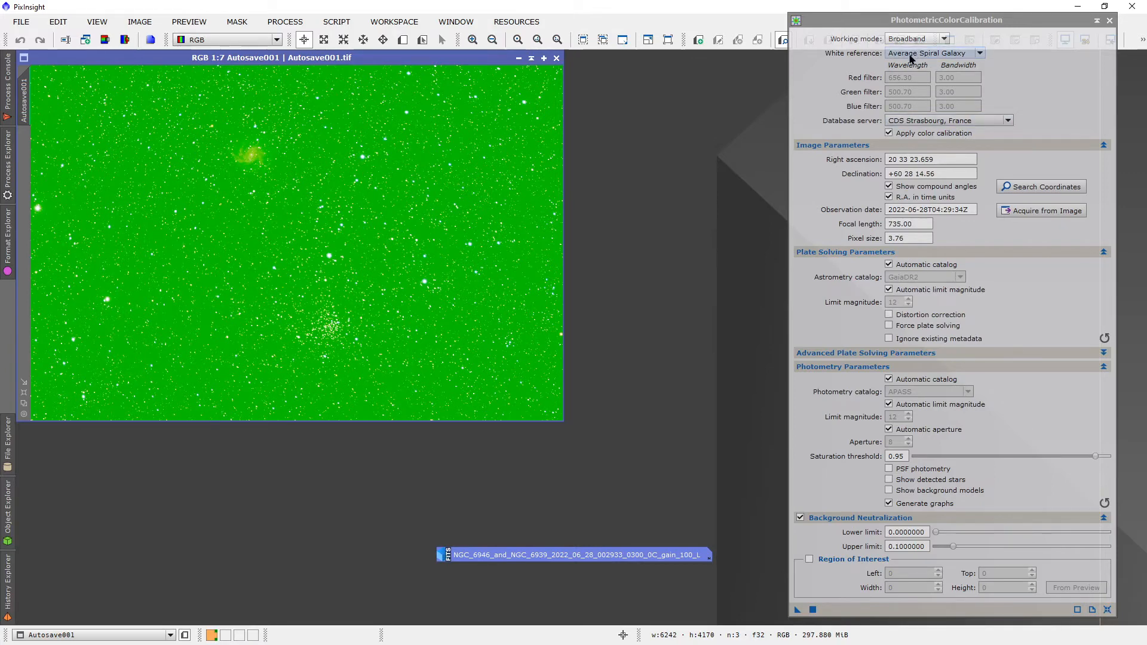
mouse_move(974, 55)
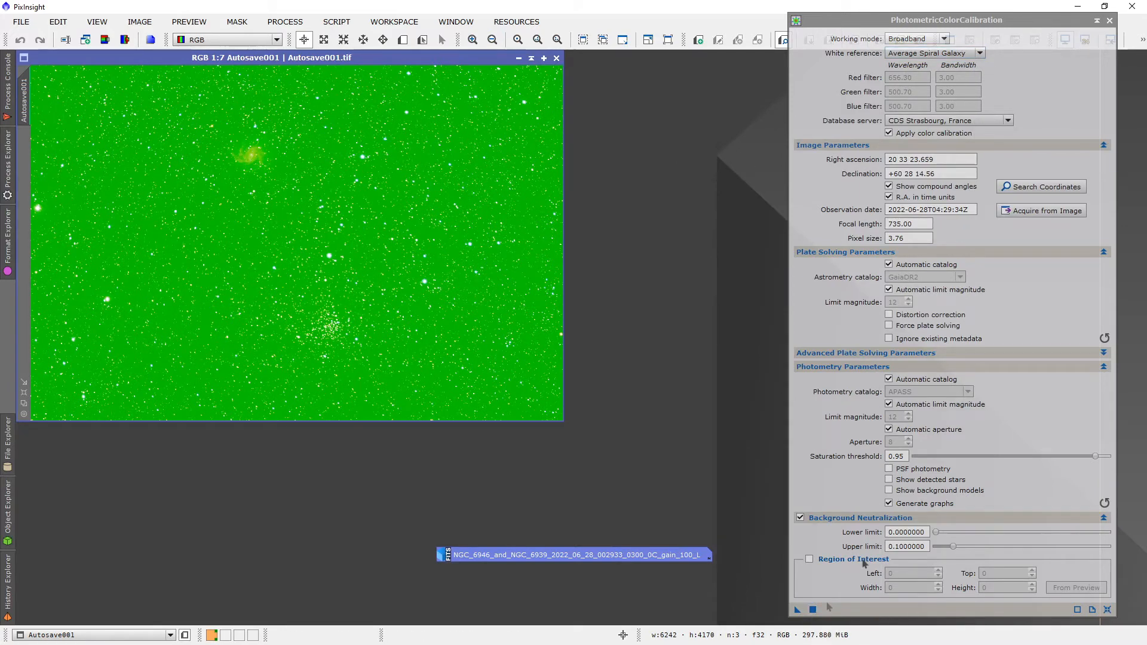
click(812, 609)
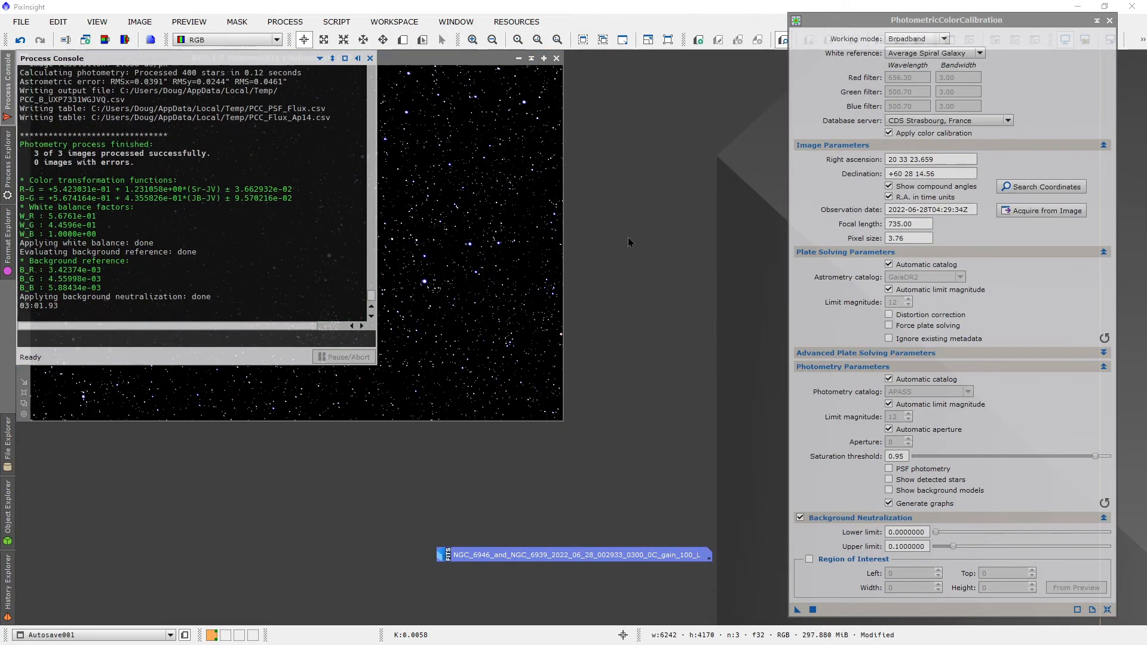
Step: Recompute the automatic screen stretch on the colour-calibrated Autosave001 to check its colours, and reset the stretch
click(438, 59)
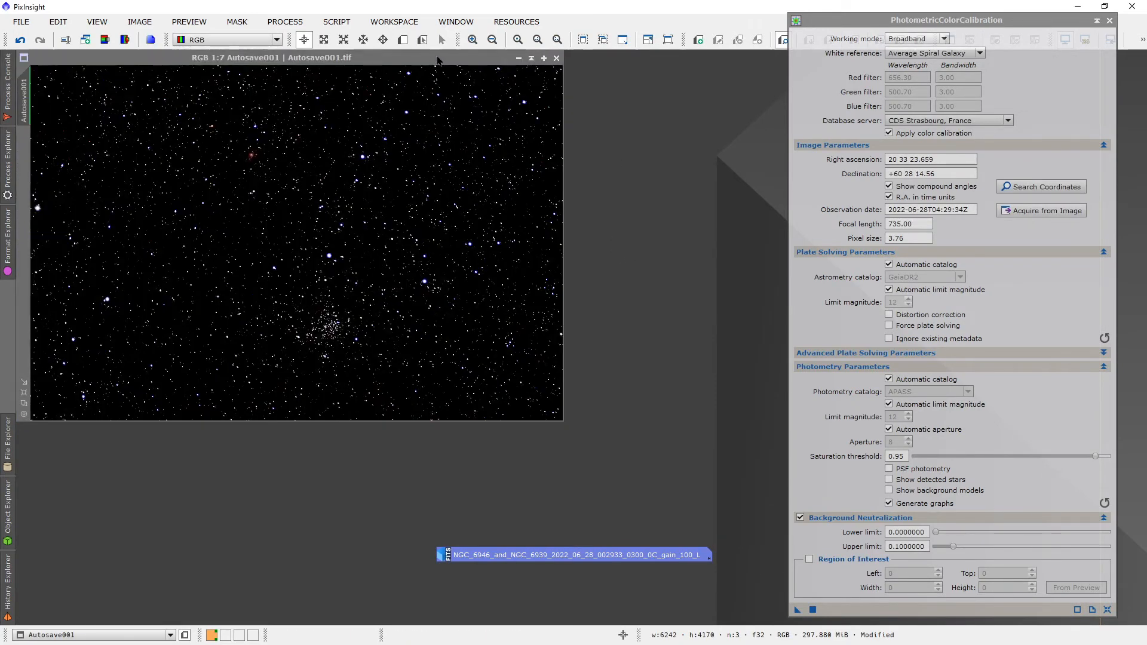
key(ctrl+F12)
key(ctrl+a)
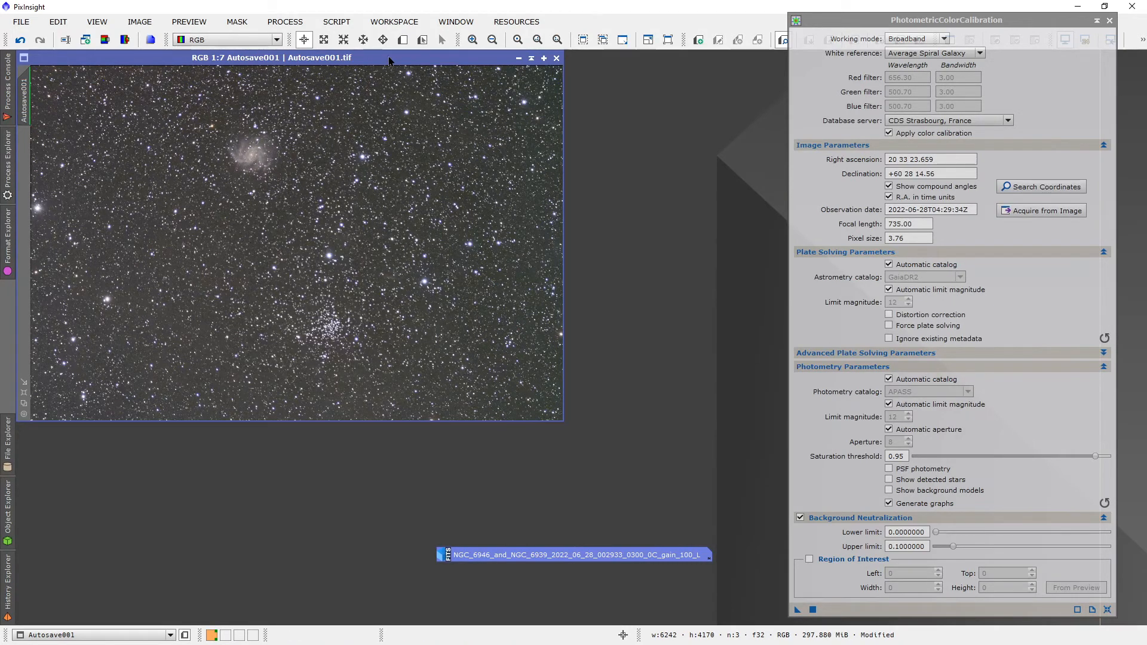
key(ctrl+F12)
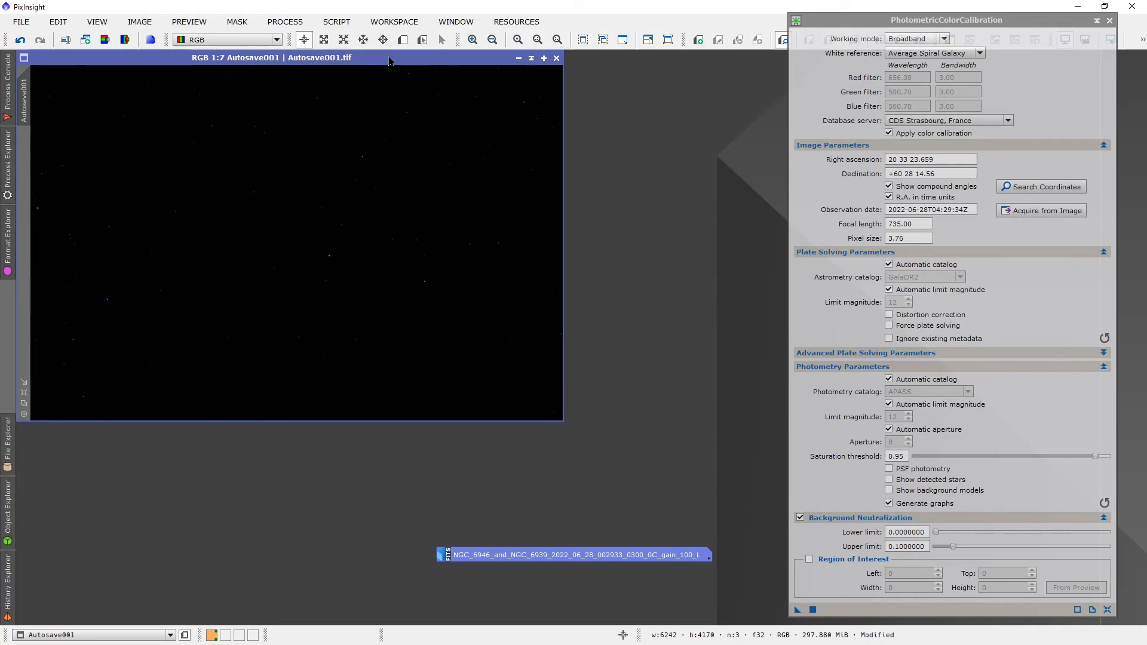
Step: Open HistogramTransformation with a real-time preview tracking Autosave001, and move the white balance graphs out of the way
click(8, 179)
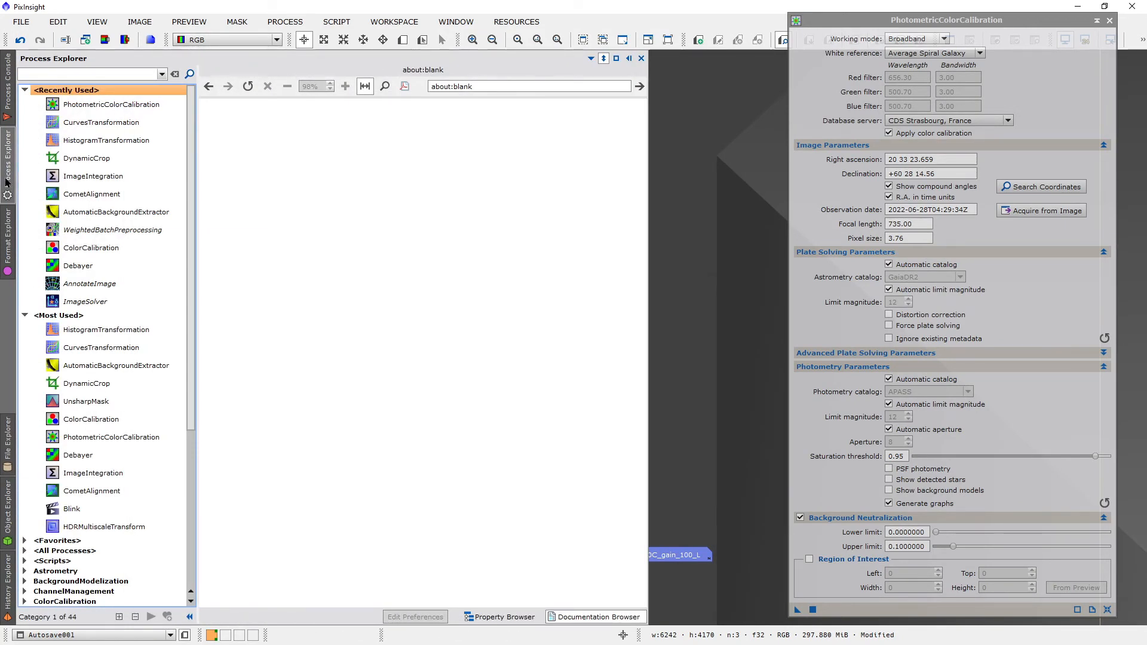
click(68, 140)
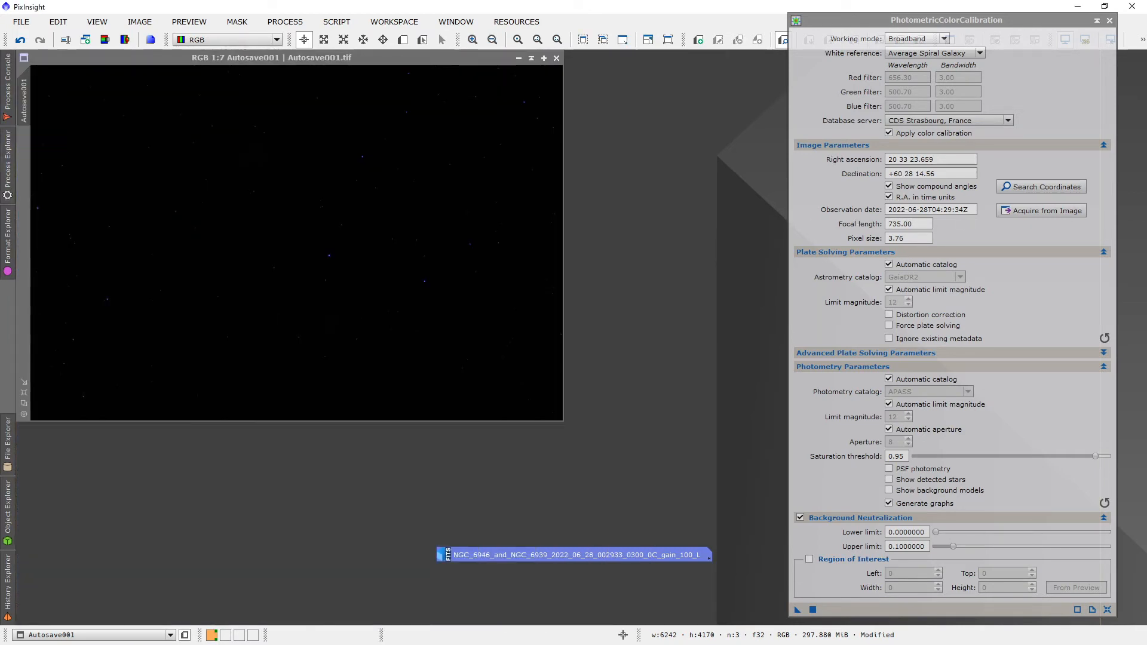
drag(1146, 142, 759, 79)
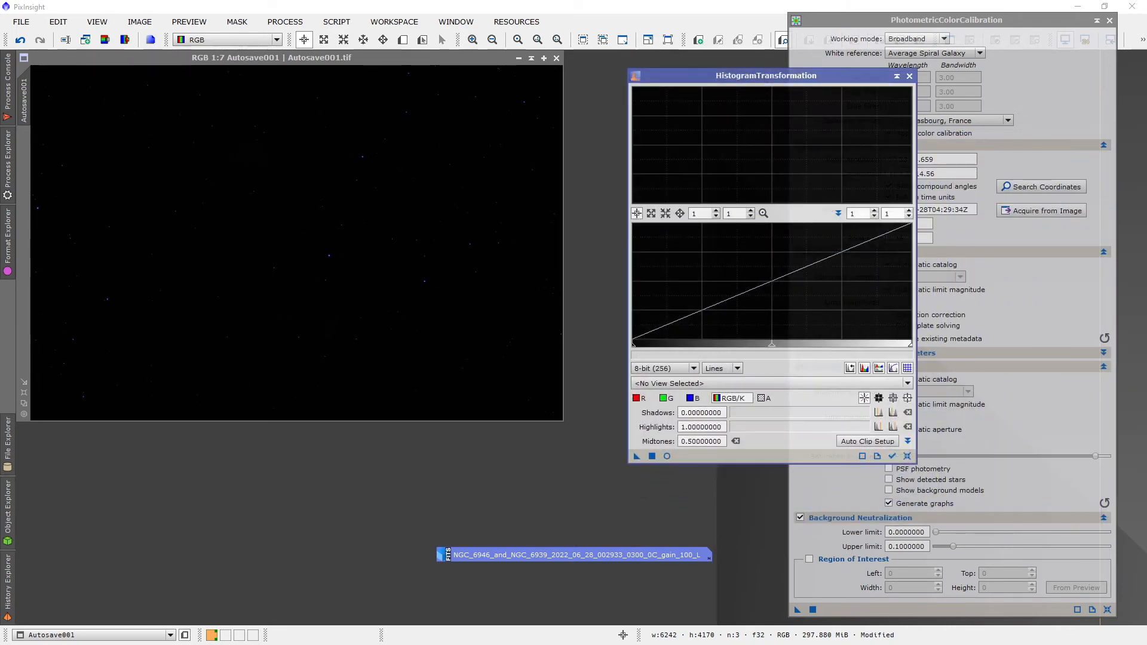
drag(1146, 201, 563, 88)
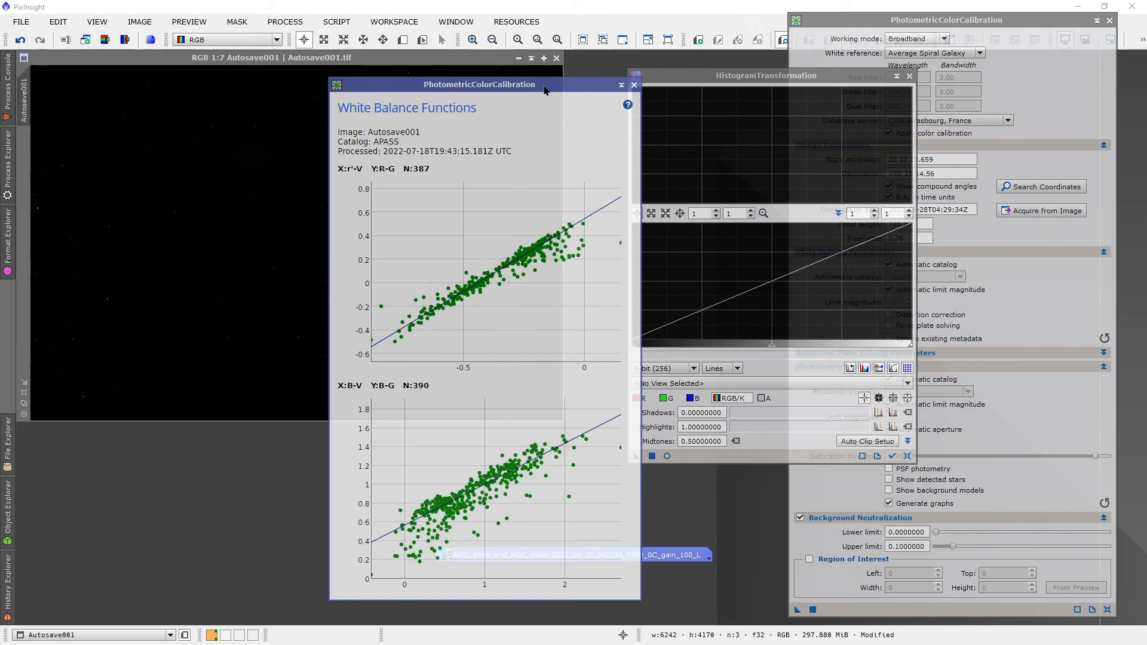
drag(528, 89, 1146, 111)
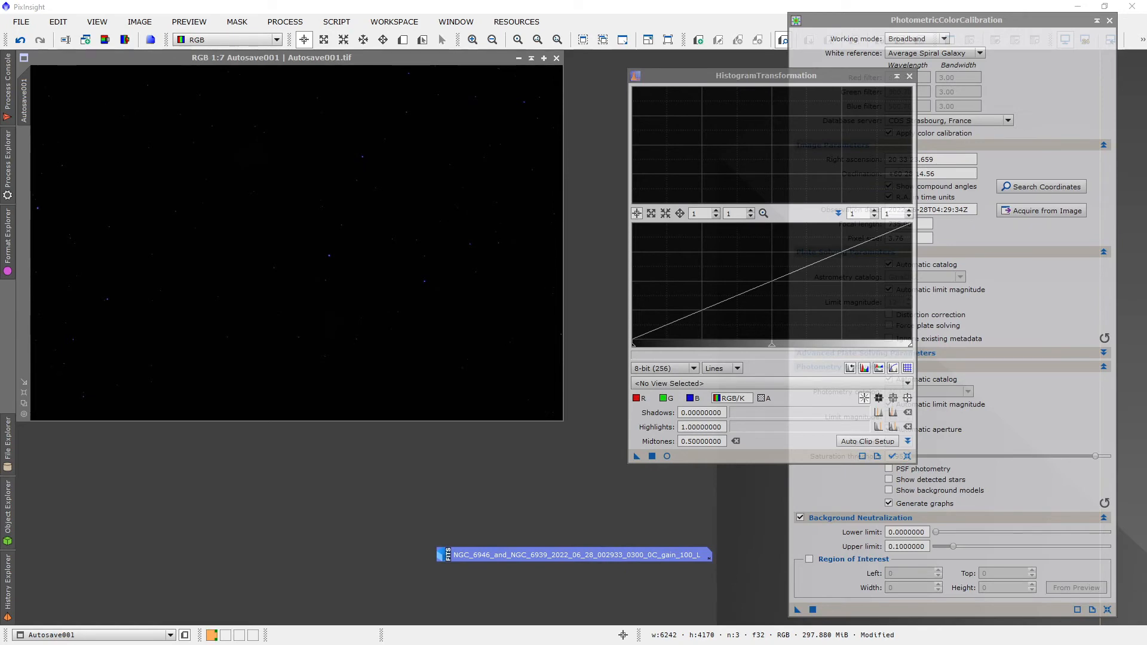
click(666, 456)
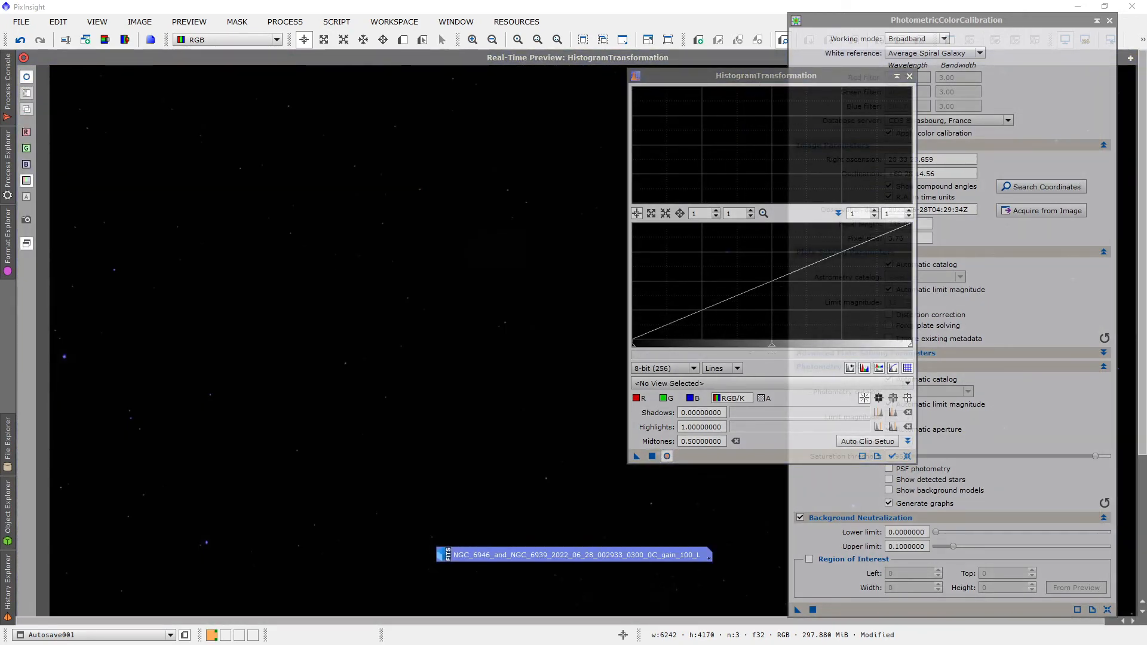
drag(774, 79, 1009, 91)
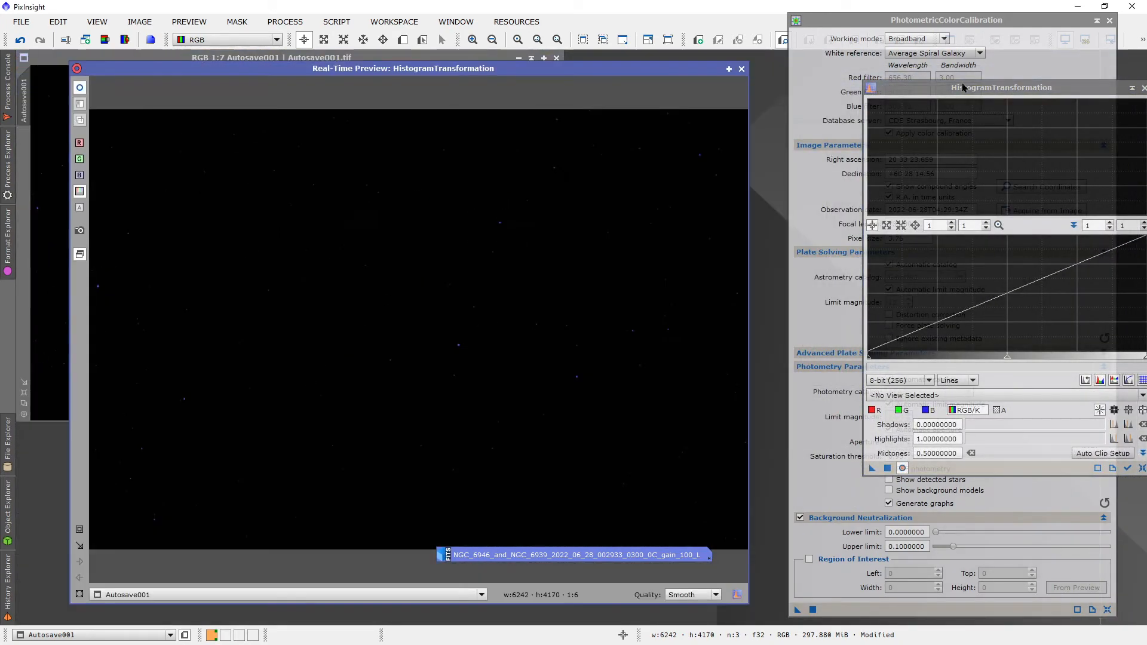
drag(965, 88, 905, 63)
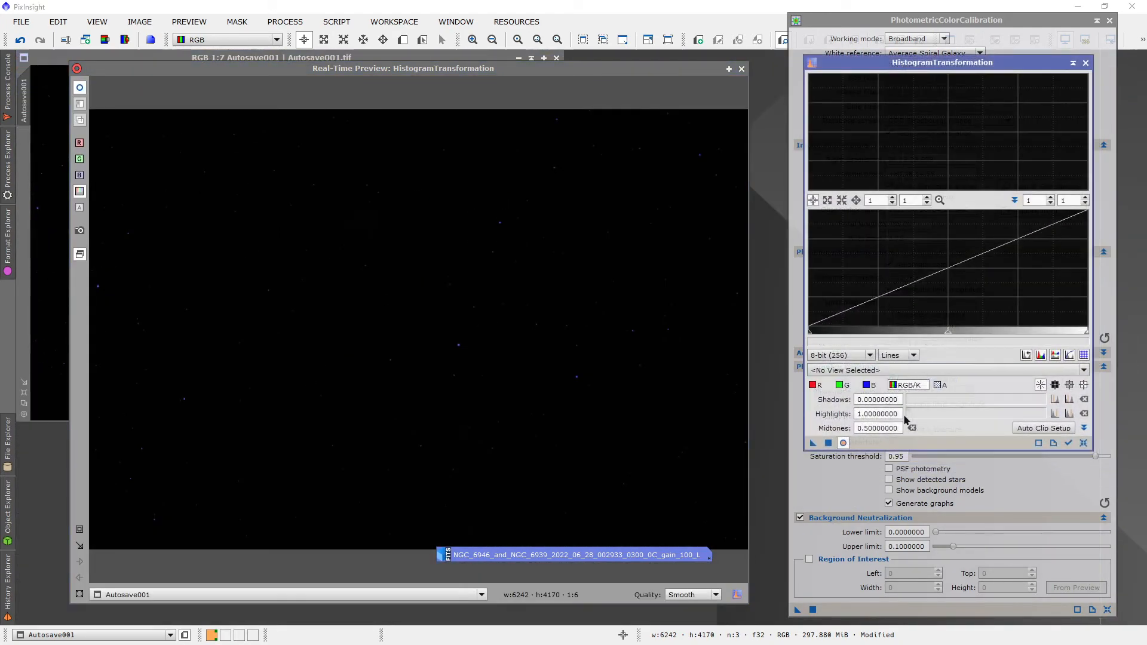
click(1068, 445)
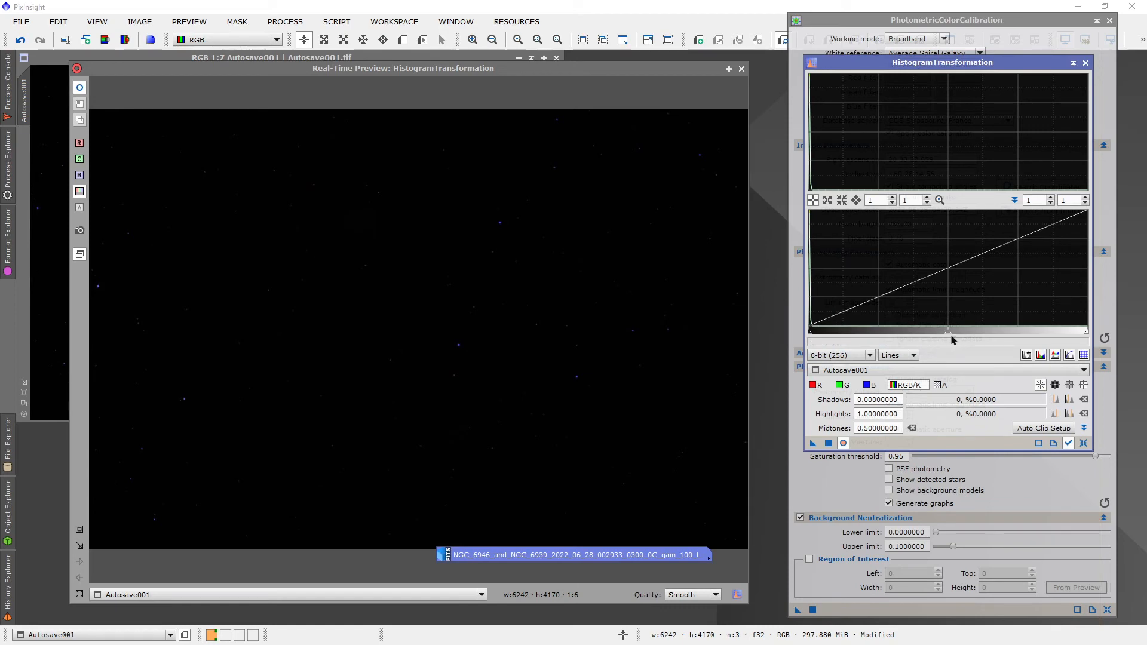
Step: Stretch Autosave001 with HistogramTransformation using a midtones value of about 0.0214, and reset the process parameters
drag(947, 334, 814, 339)
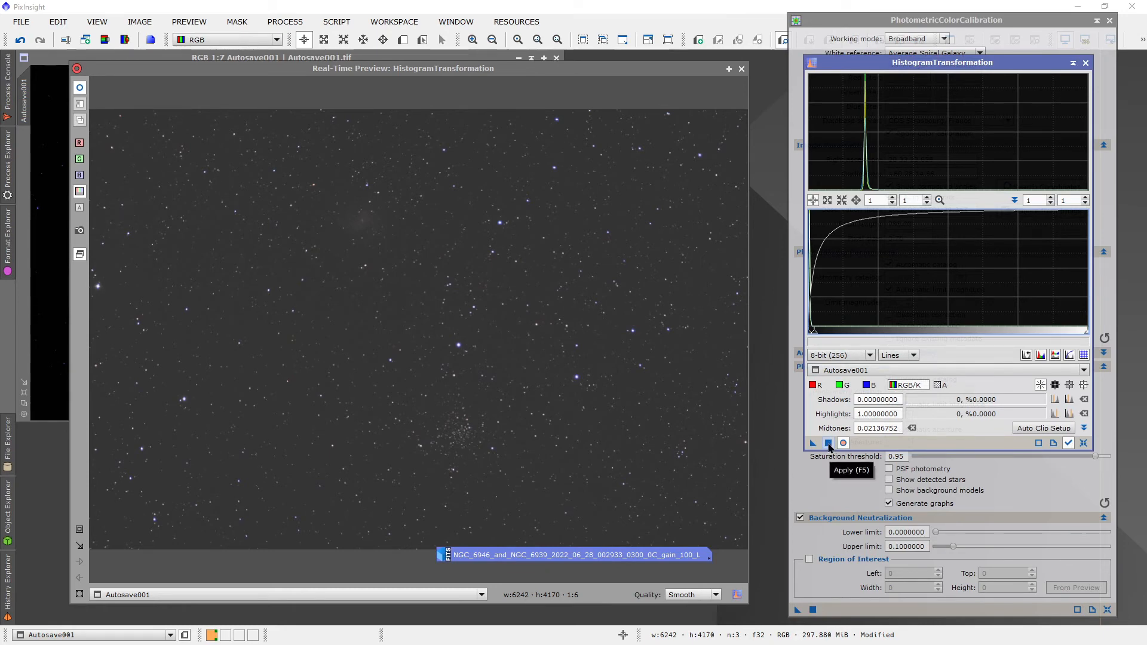
click(828, 443)
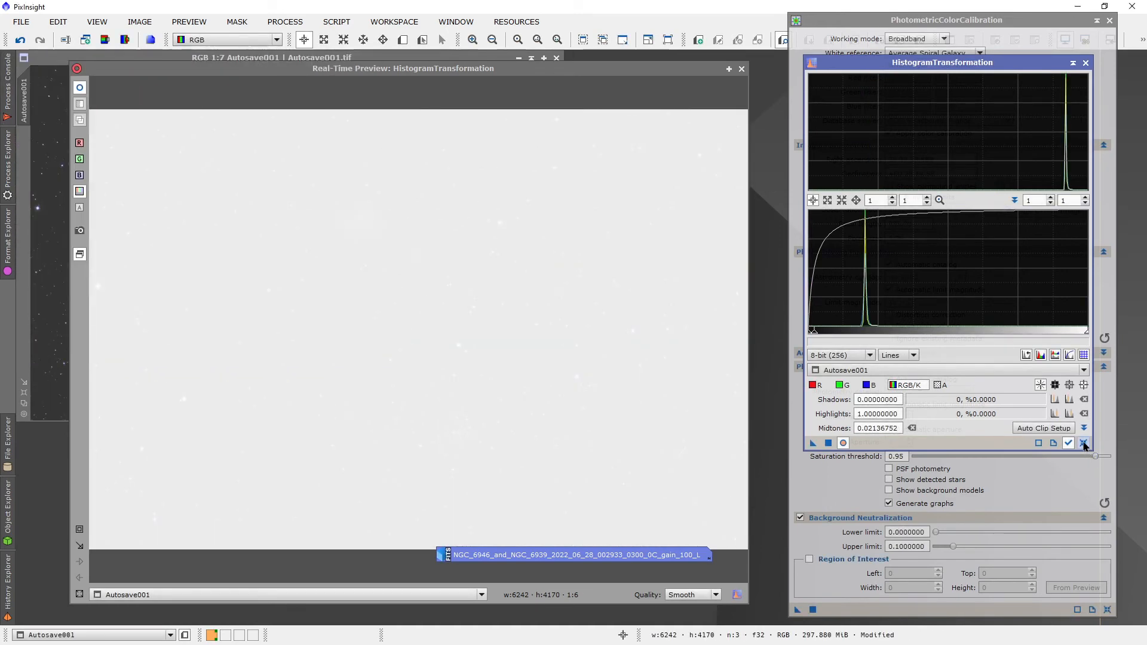
click(1084, 443)
Step: Stretch Autosave001 again with shadows at about 0.192 and midtones at about 0.056, reset the parameters and close the preview
drag(809, 334, 857, 329)
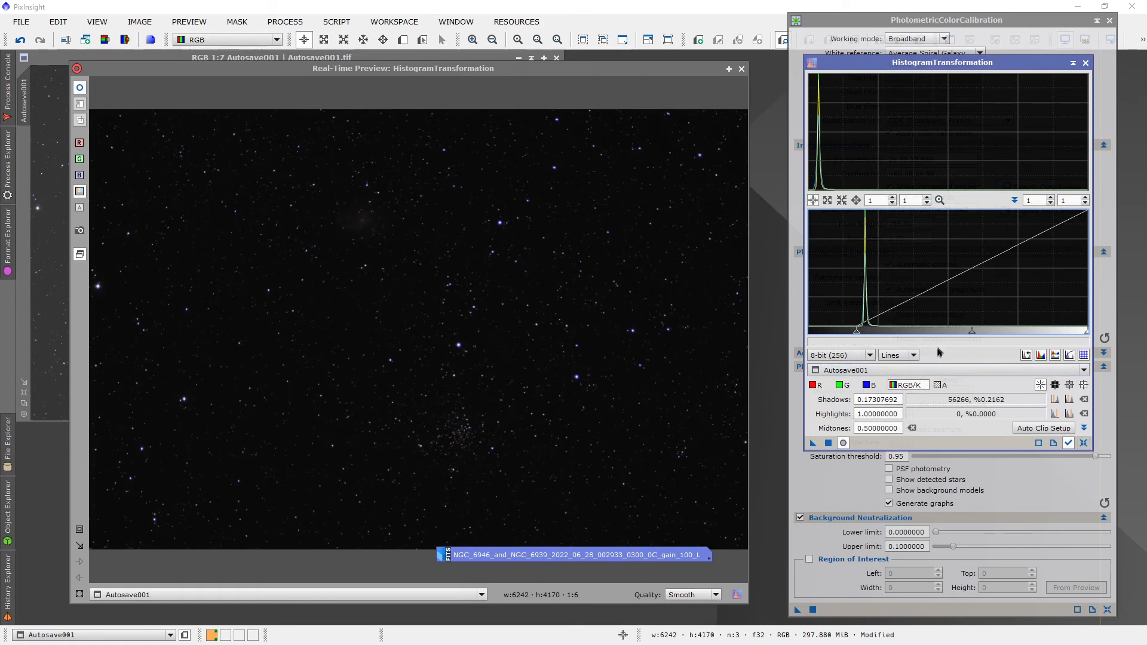
drag(972, 330, 862, 336)
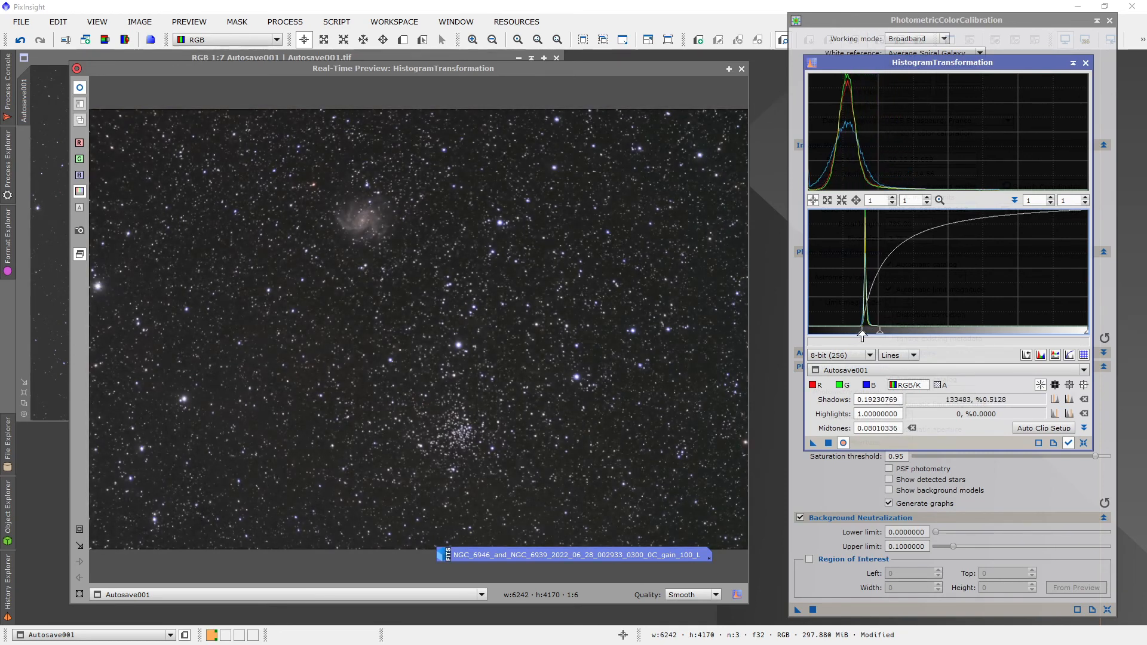
drag(872, 338, 873, 336)
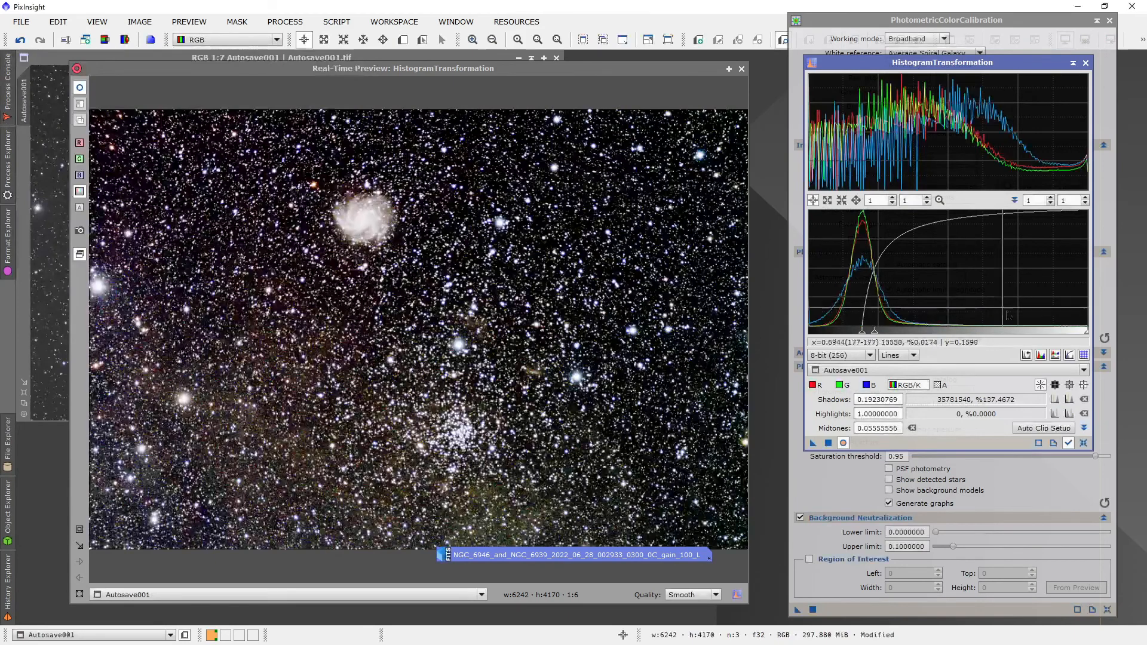
click(1083, 443)
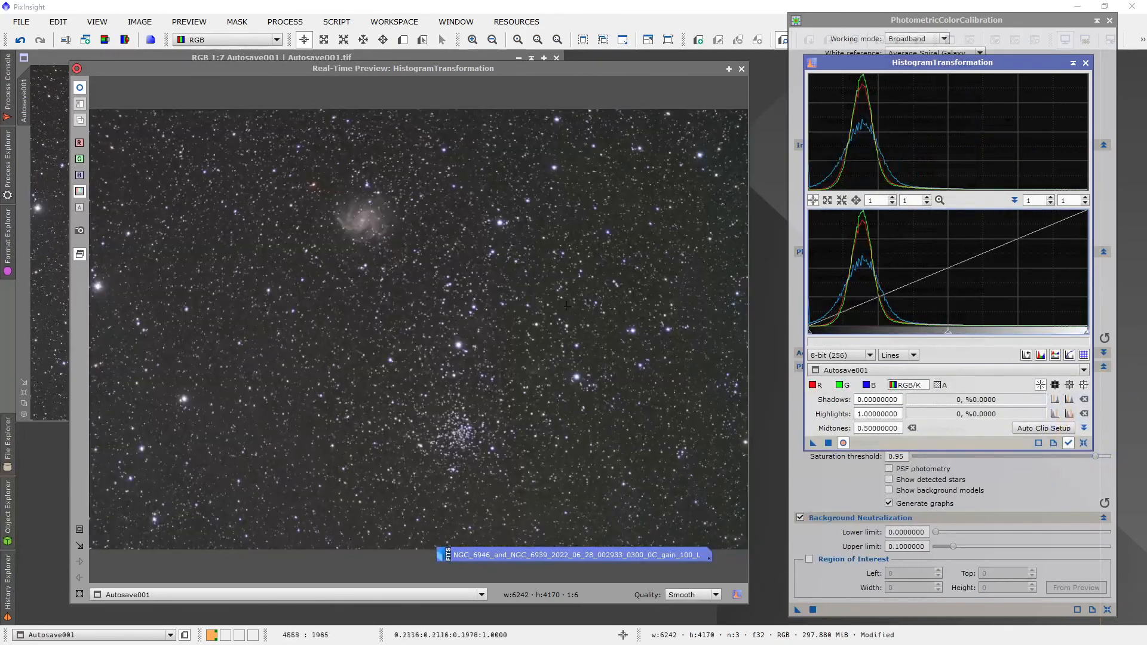
click(741, 69)
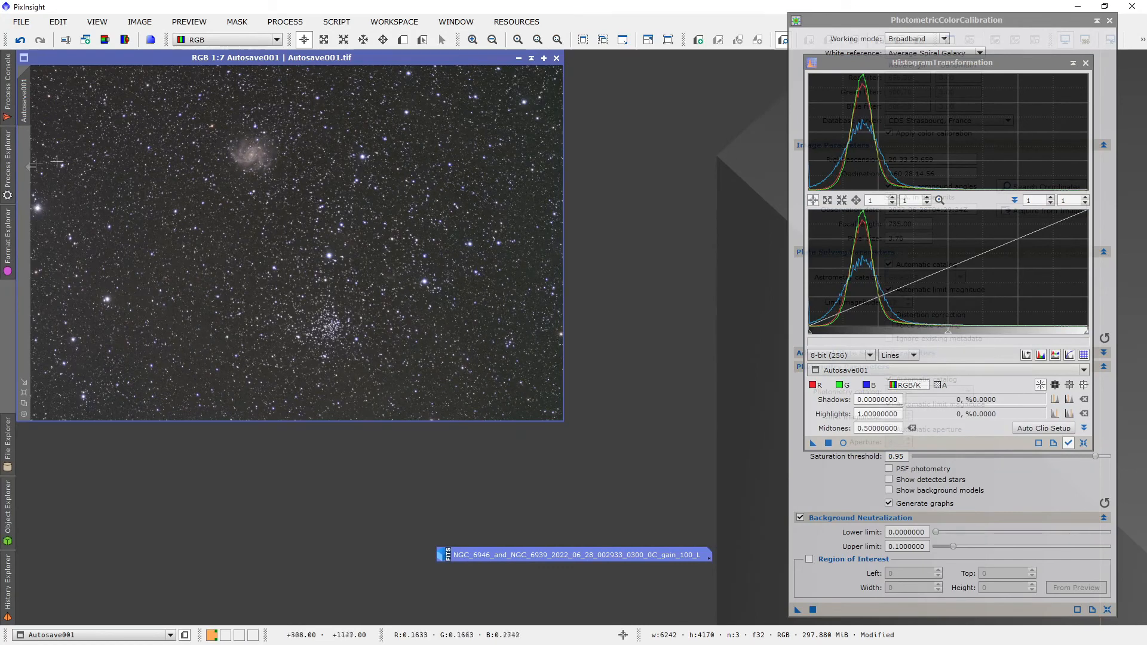
Step: Open CurvesTransformation with a real-time preview of Autosave001 and choose the saturation curve
click(7, 188)
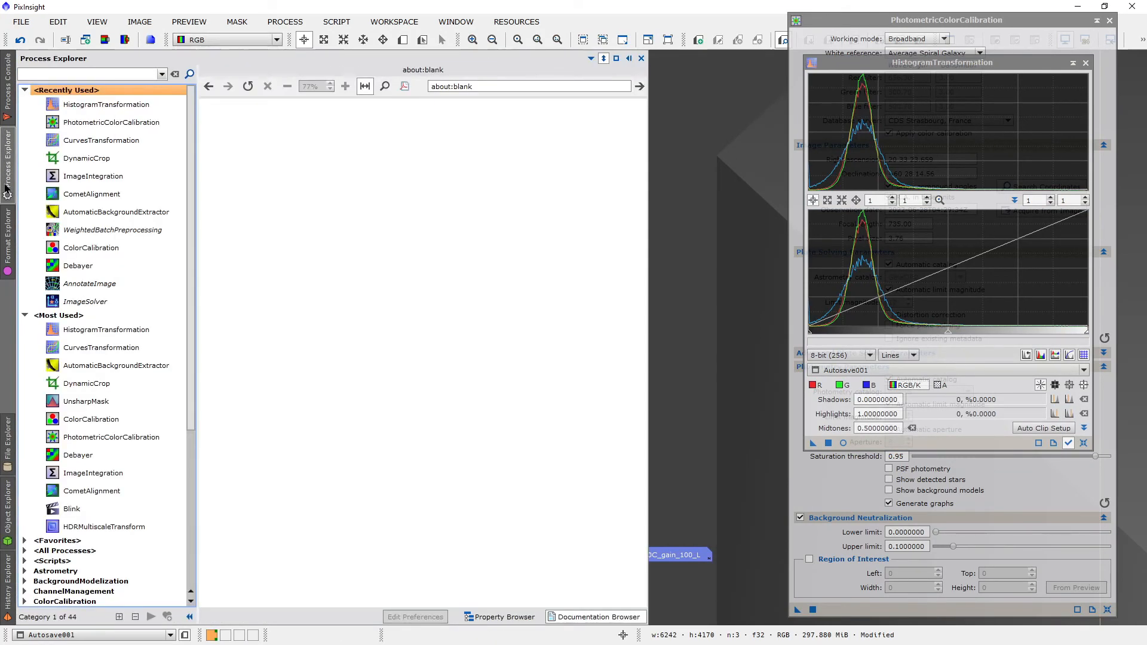
double_click(73, 143)
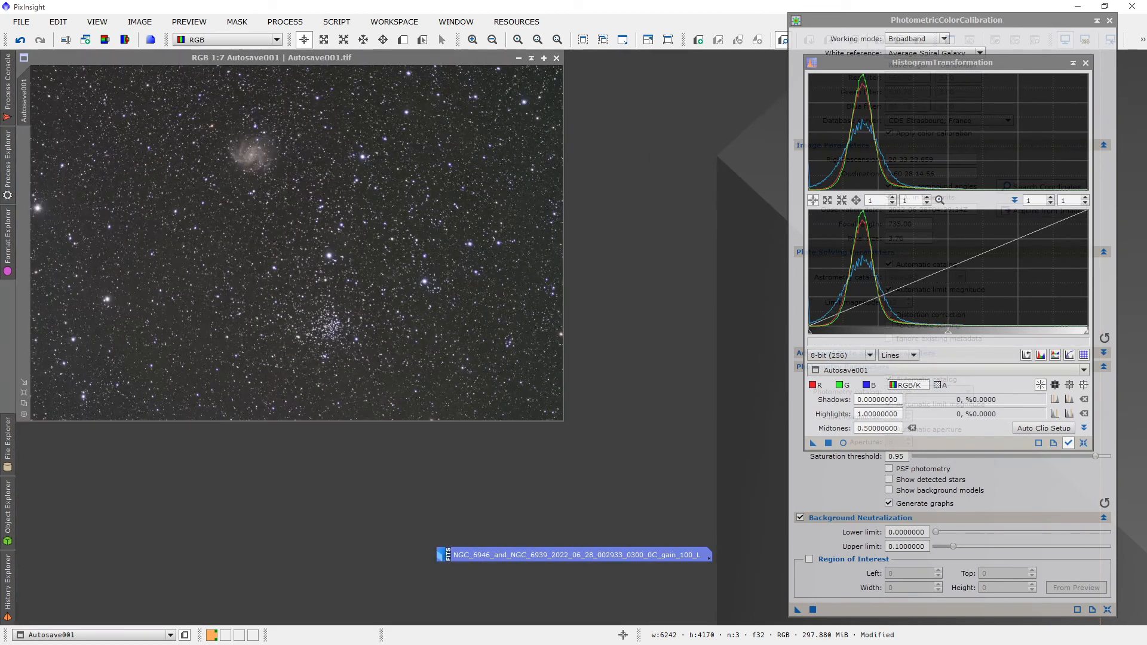
drag(1138, 233, 845, 157)
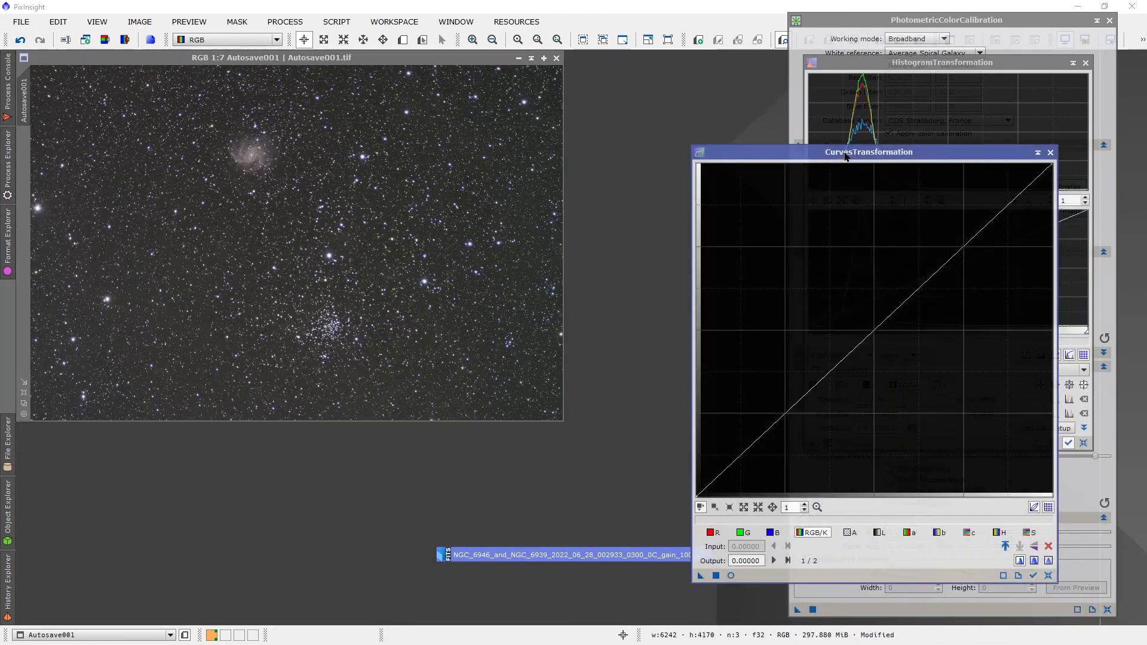
click(731, 575)
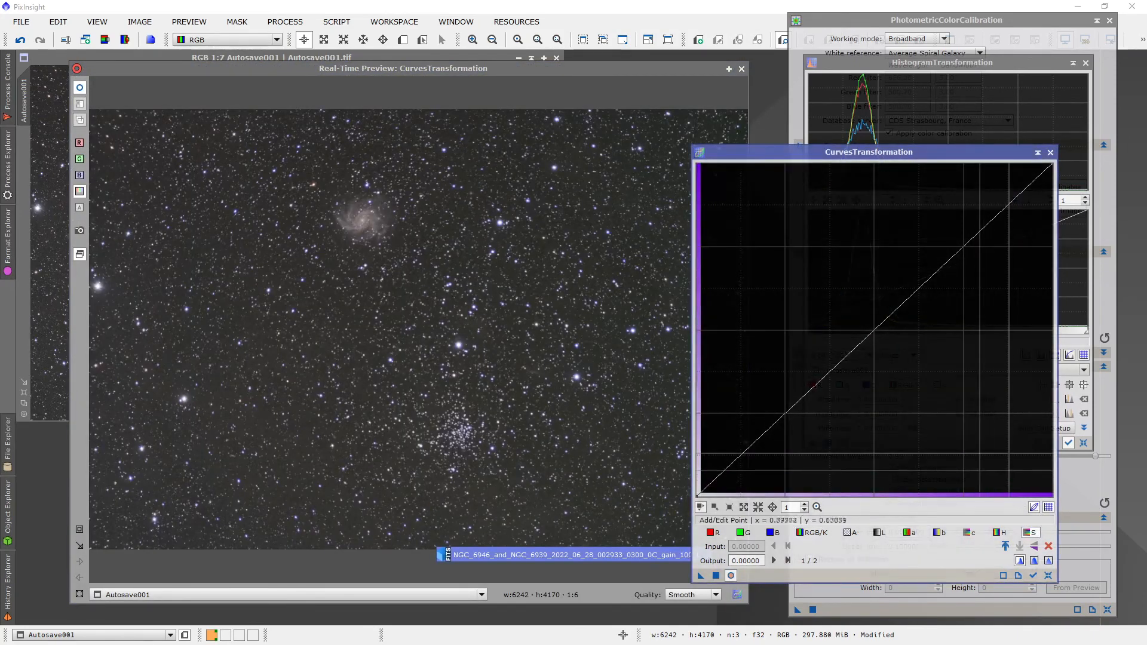
Step: Raise the saturation curve through input 0.246, output 0.503, apply it to Autosave001, and close CurvesTransformation and its preview
drag(819, 382, 737, 309)
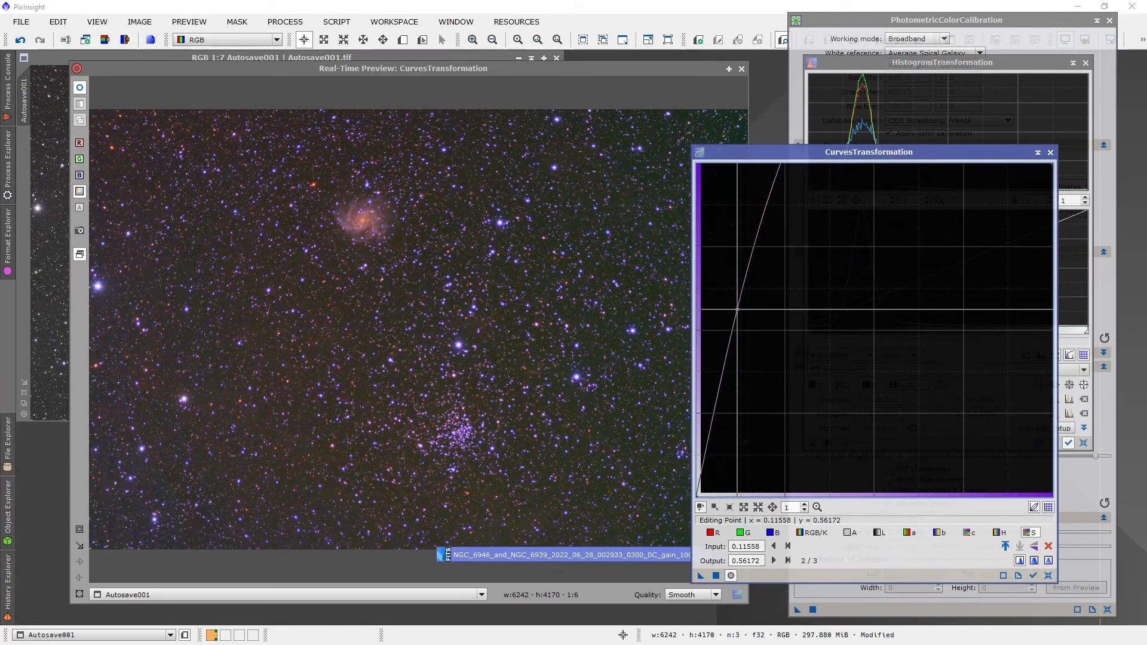
drag(737, 309, 783, 330)
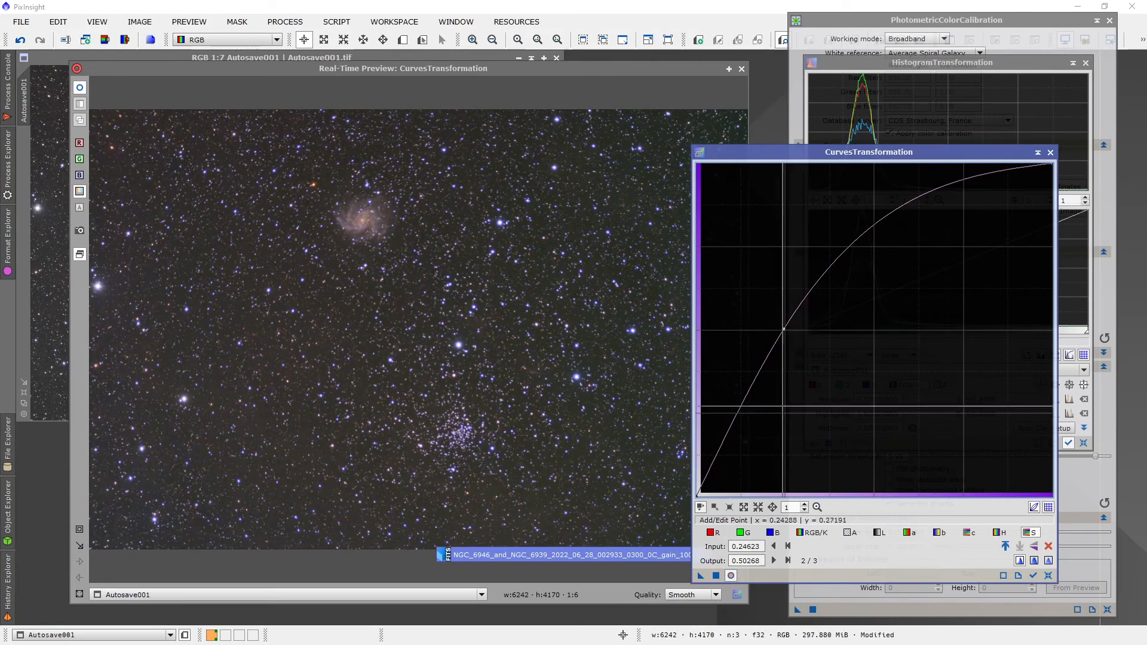
click(716, 575)
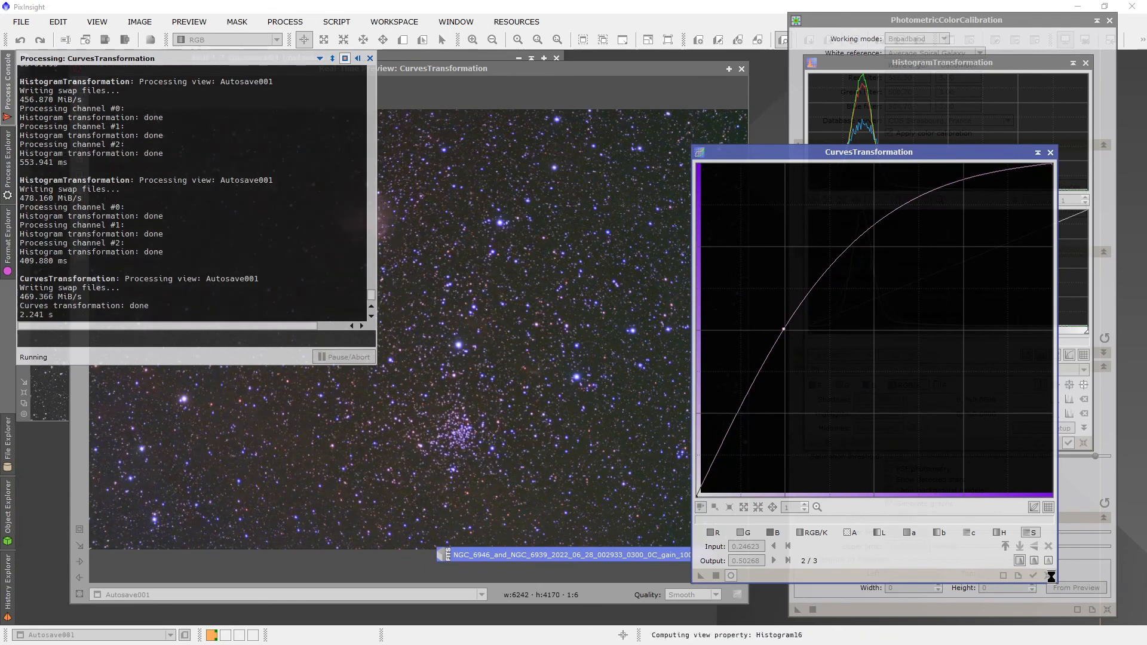
click(1048, 576)
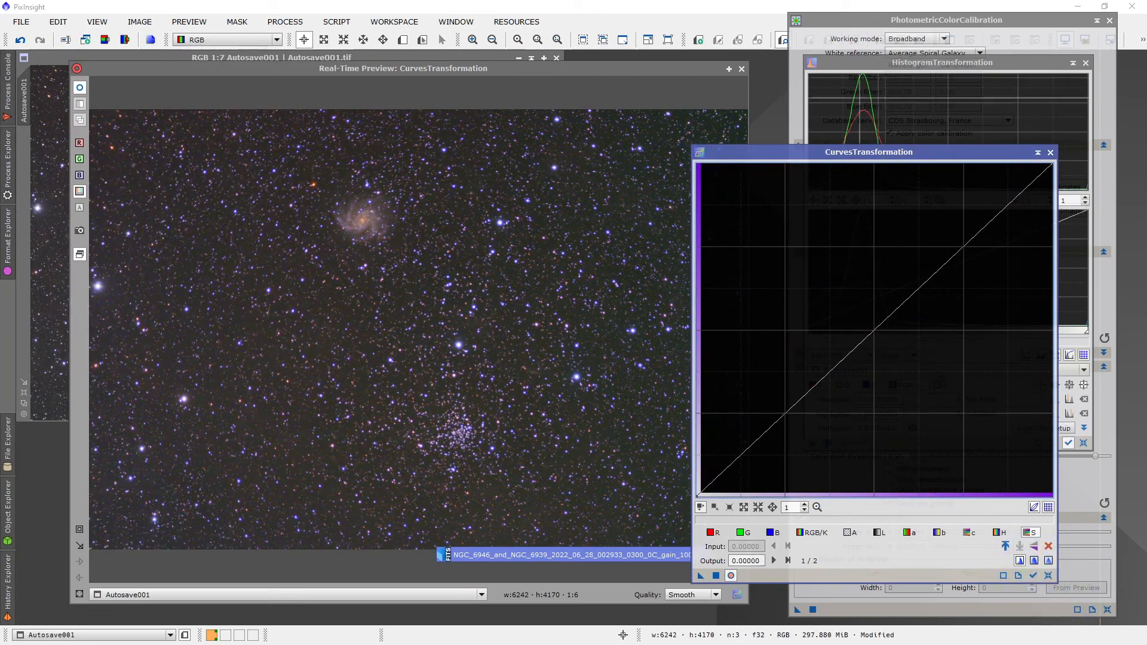
click(1049, 153)
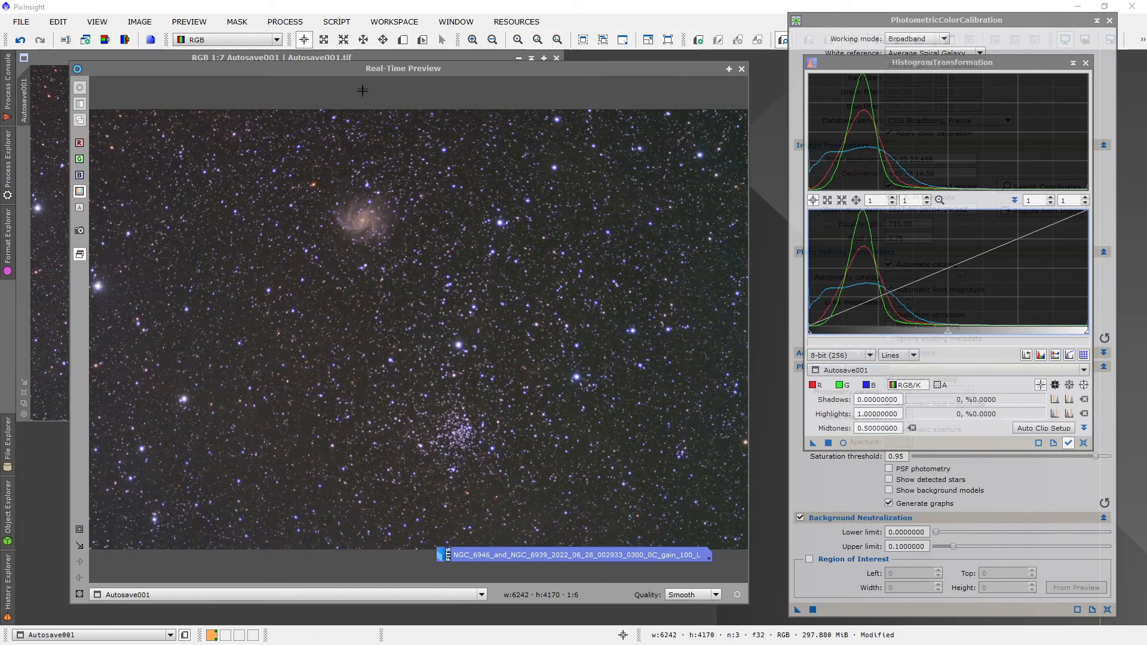
click(740, 70)
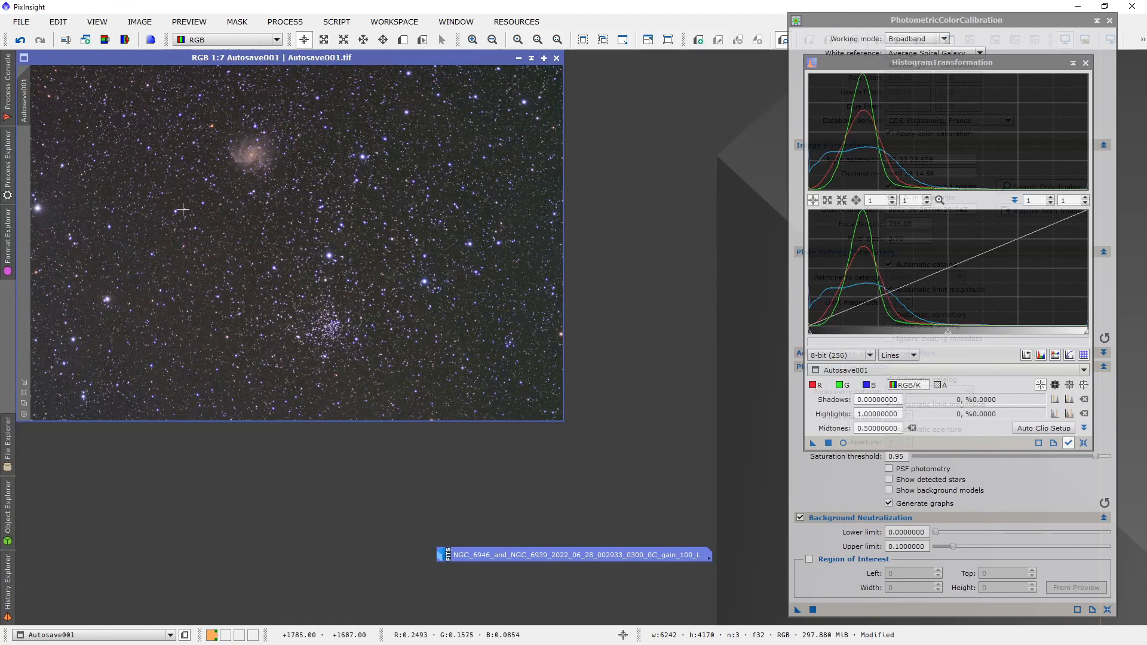
Step: Run AutomaticBackgroundExtractor on Autosave001 with Subtraction as the target image correction
click(5, 179)
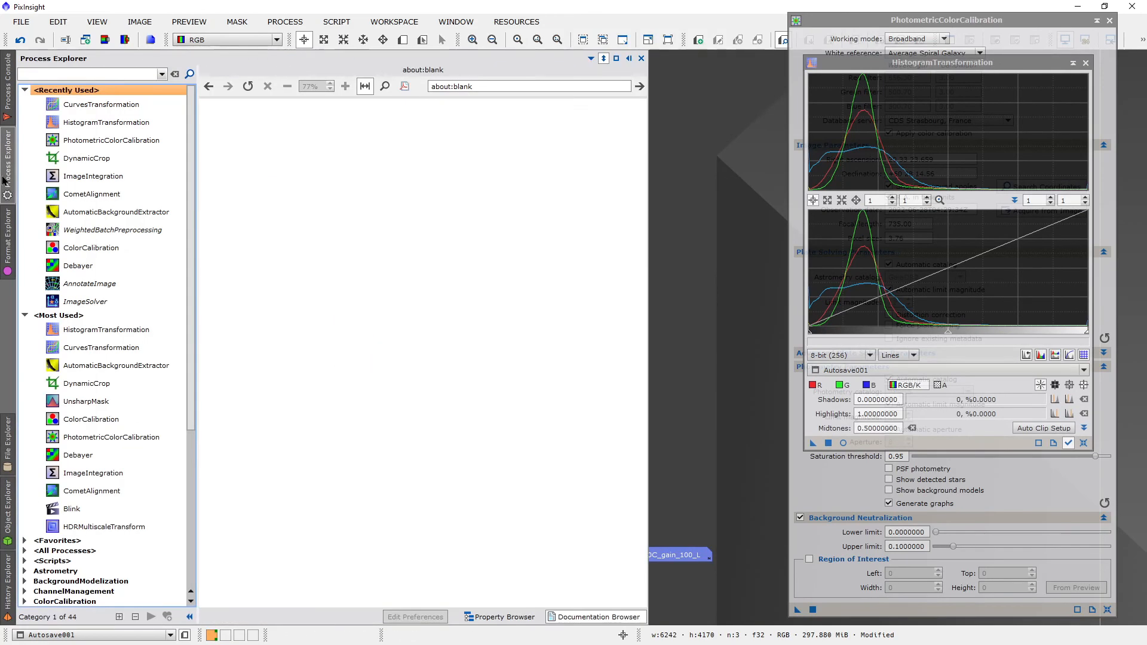
double_click(88, 210)
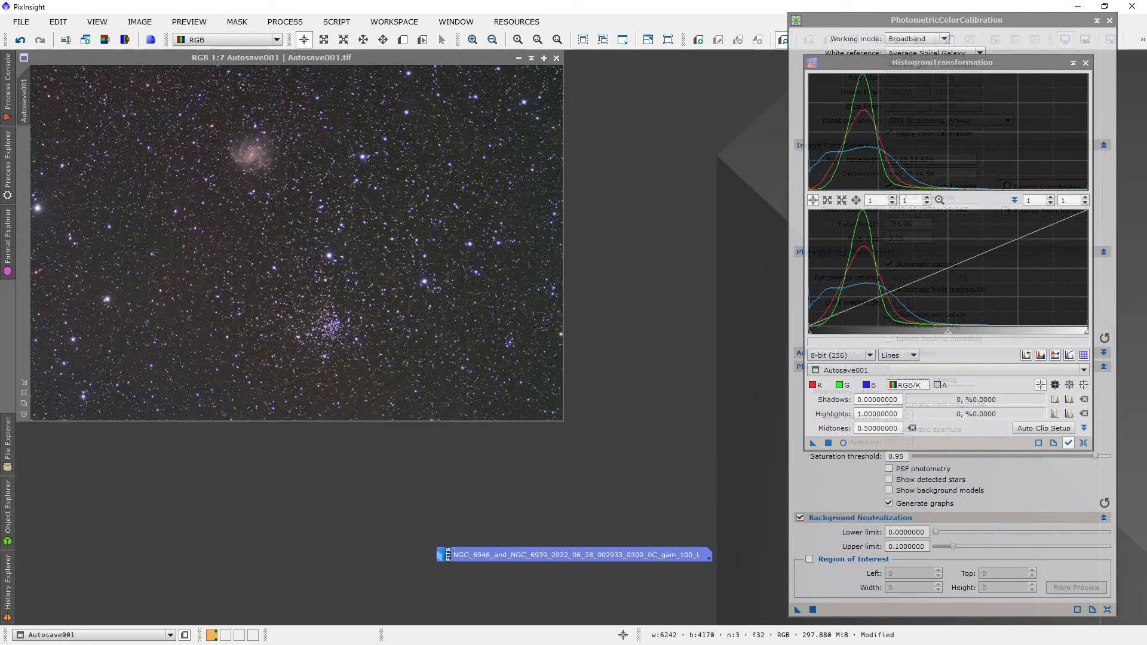
drag(1124, 129, 719, 76)
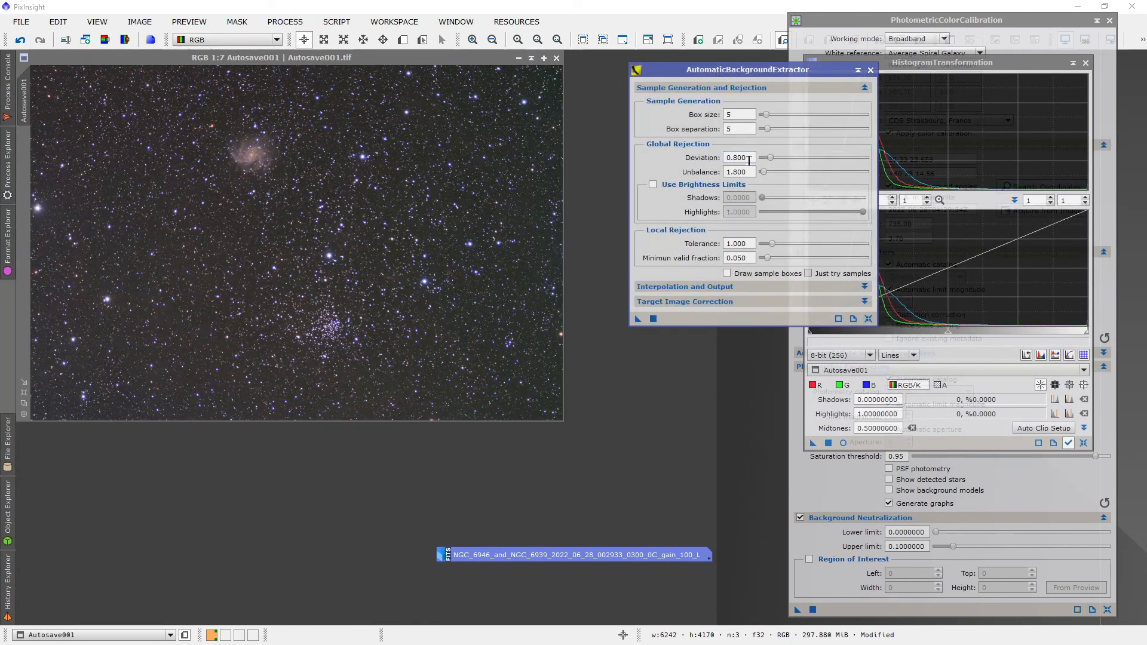
click(726, 302)
click(750, 318)
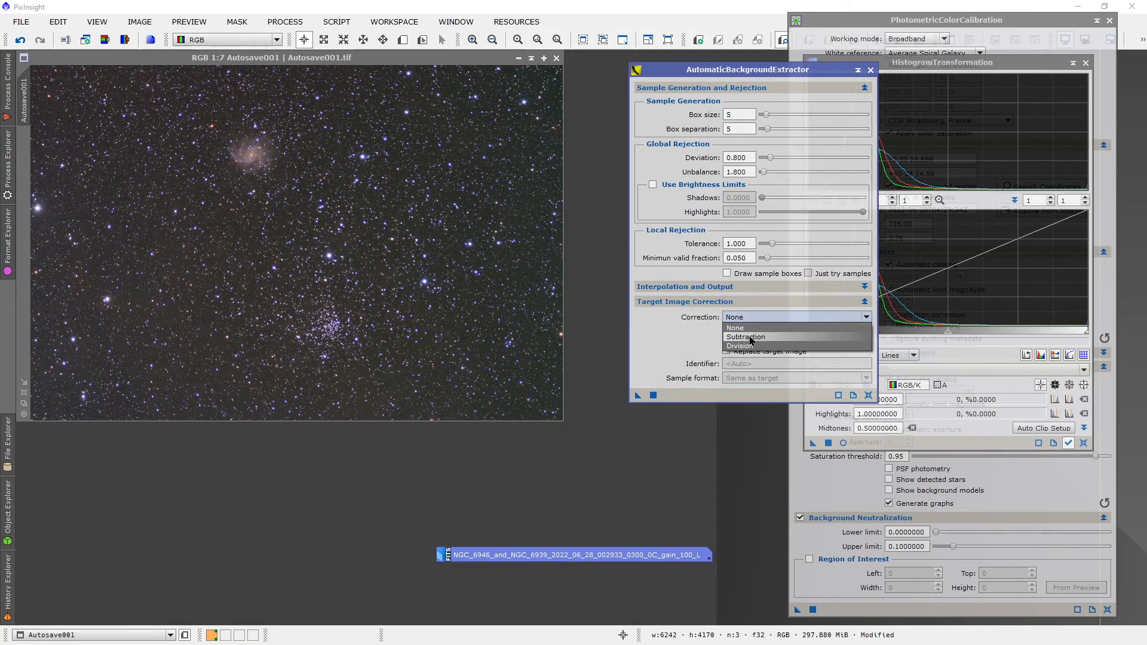
click(750, 338)
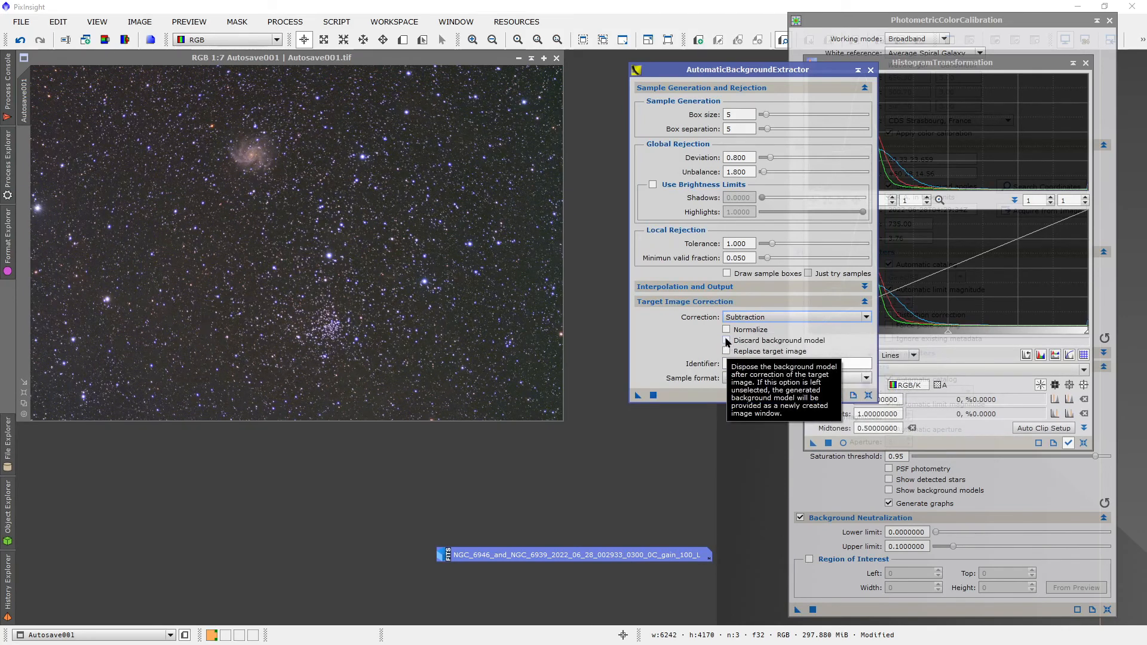
click(654, 395)
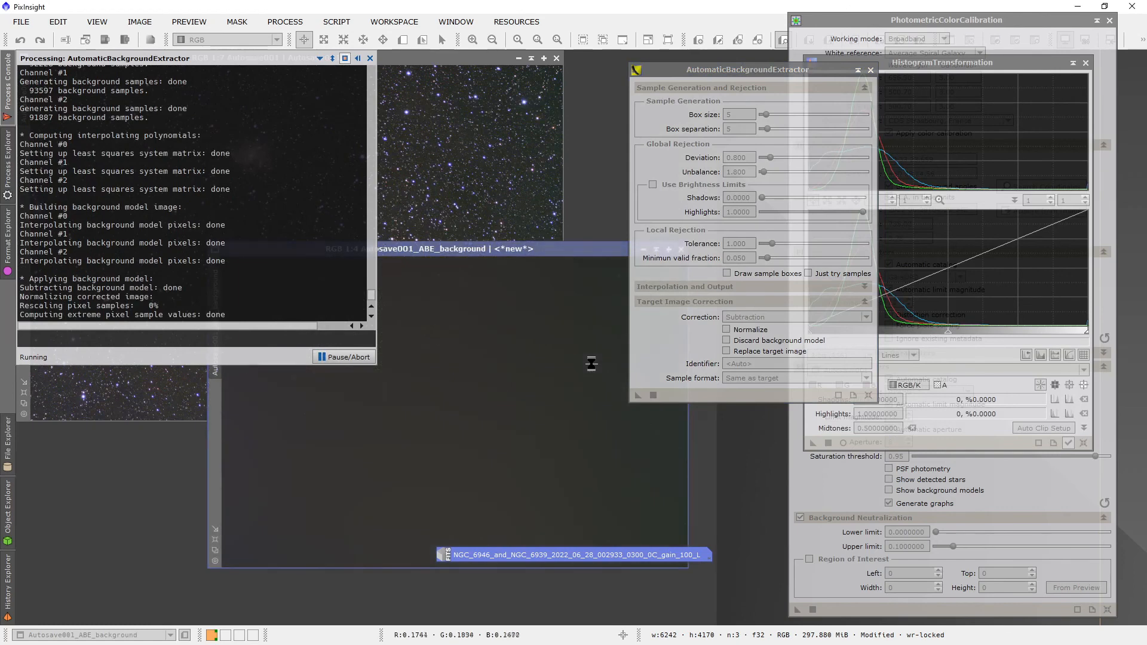
Step: Apply an automatic screen stretch to the extracted background model to inspect its gradient, and close the model image
drag(523, 253, 423, 164)
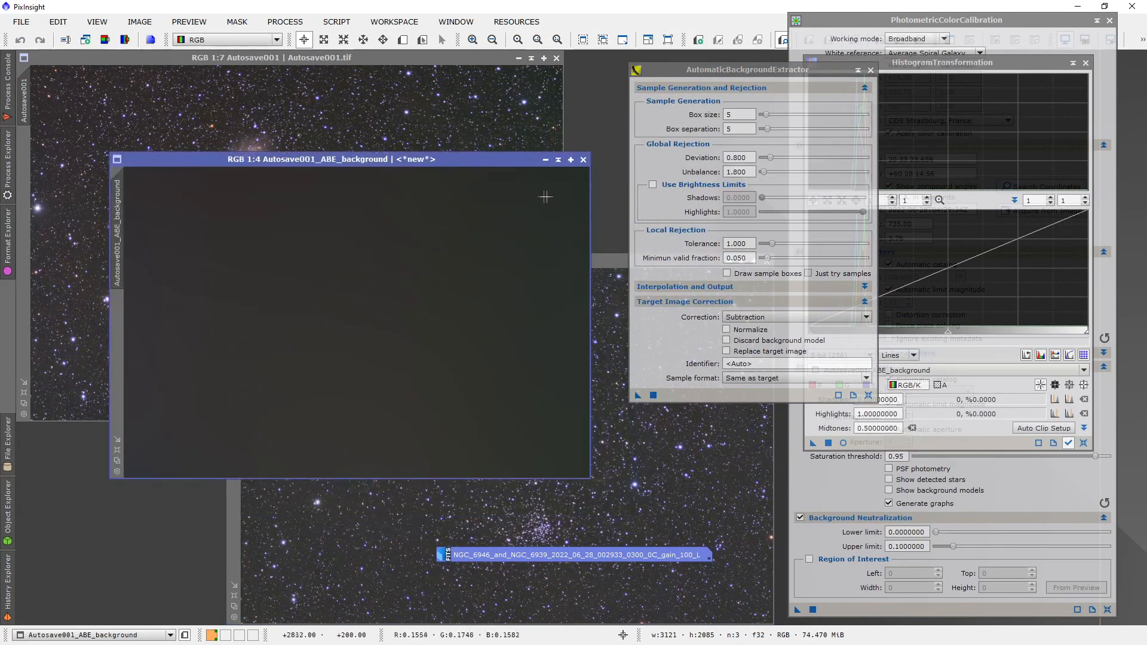
key(ctrl+a)
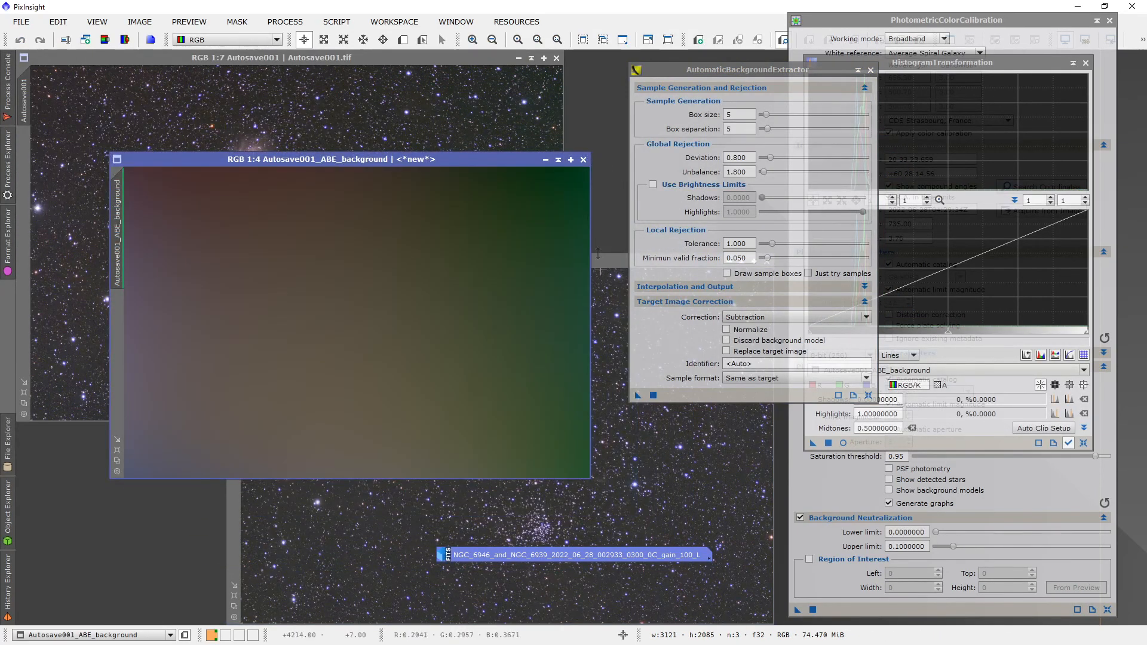
click(585, 160)
Step: Place the Autosave001_ABE window over the original Autosave001 to compare their backgrounds
drag(587, 262, 398, 300)
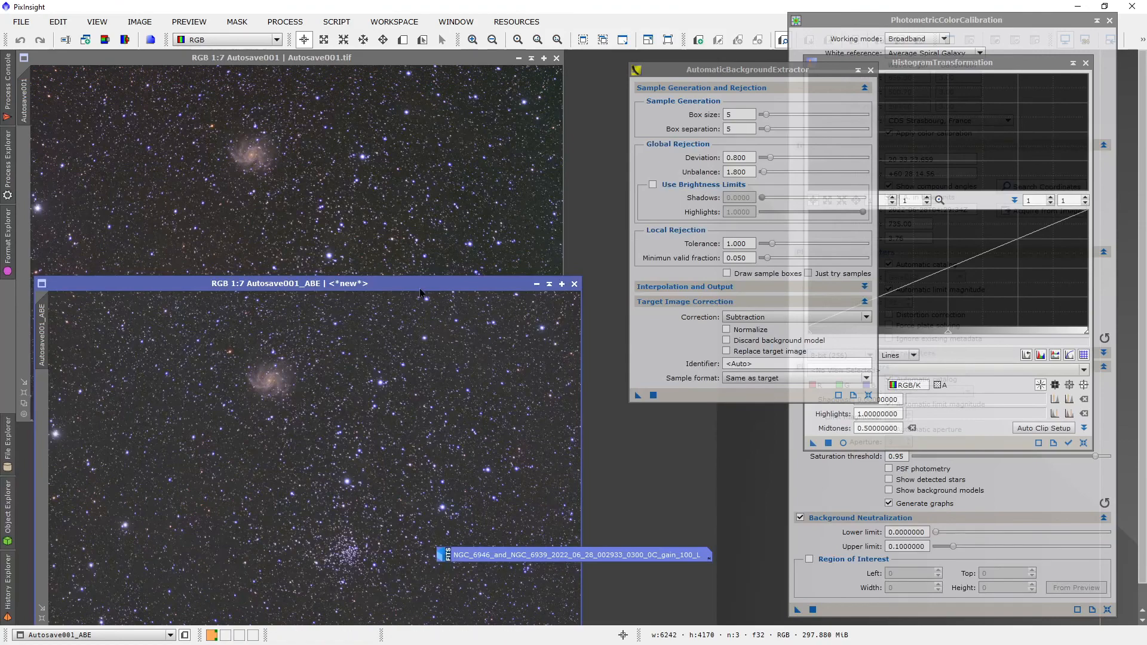
drag(417, 285, 428, 118)
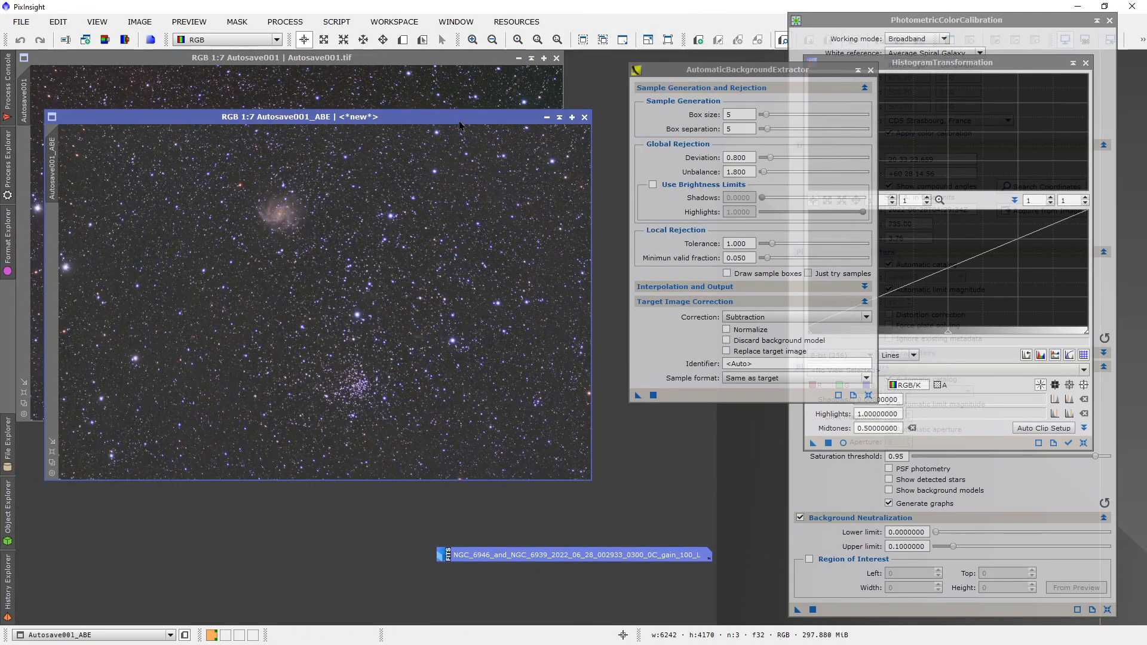
drag(456, 122, 485, 125)
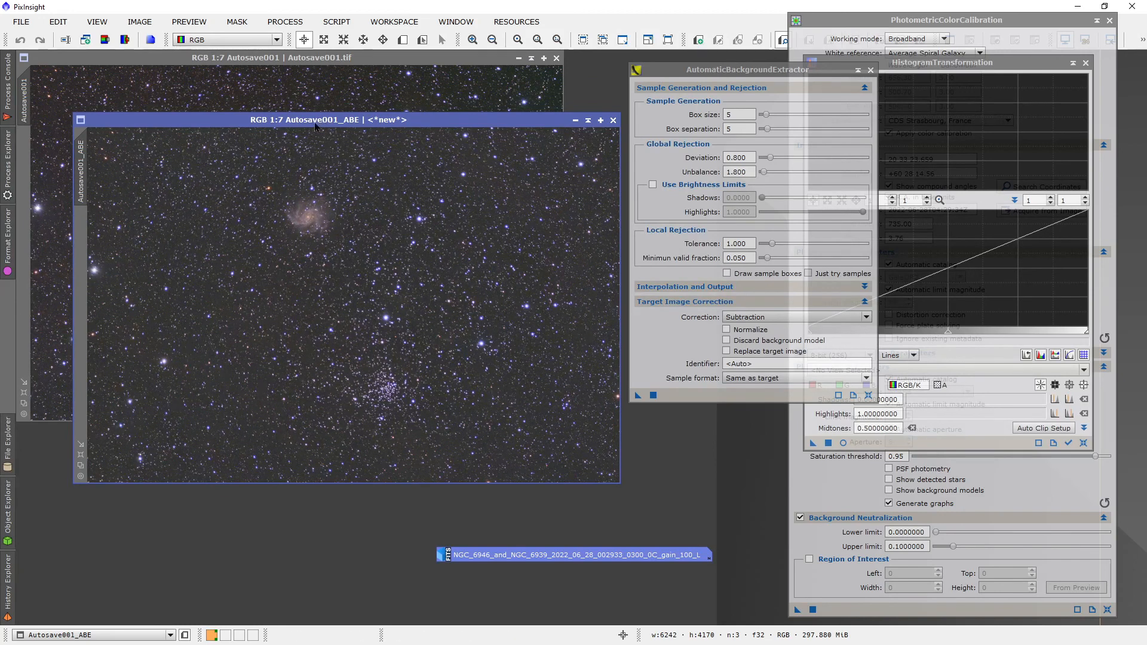
Step: Quit the image processing program and confirm the exit
click(20, 22)
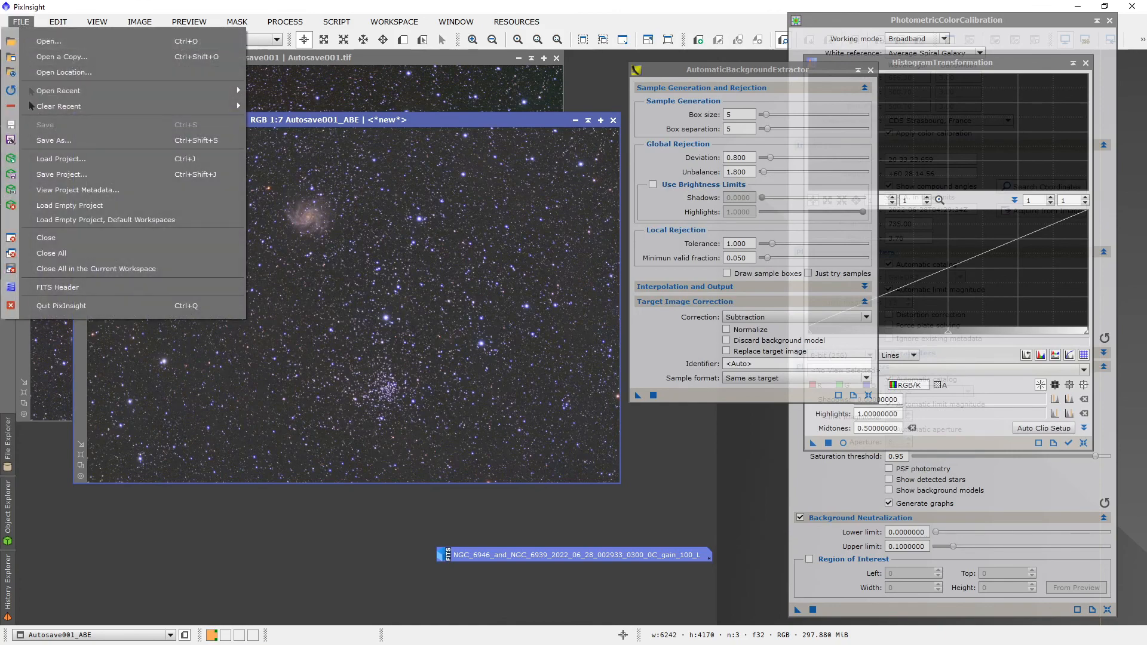
click(63, 309)
click(553, 353)
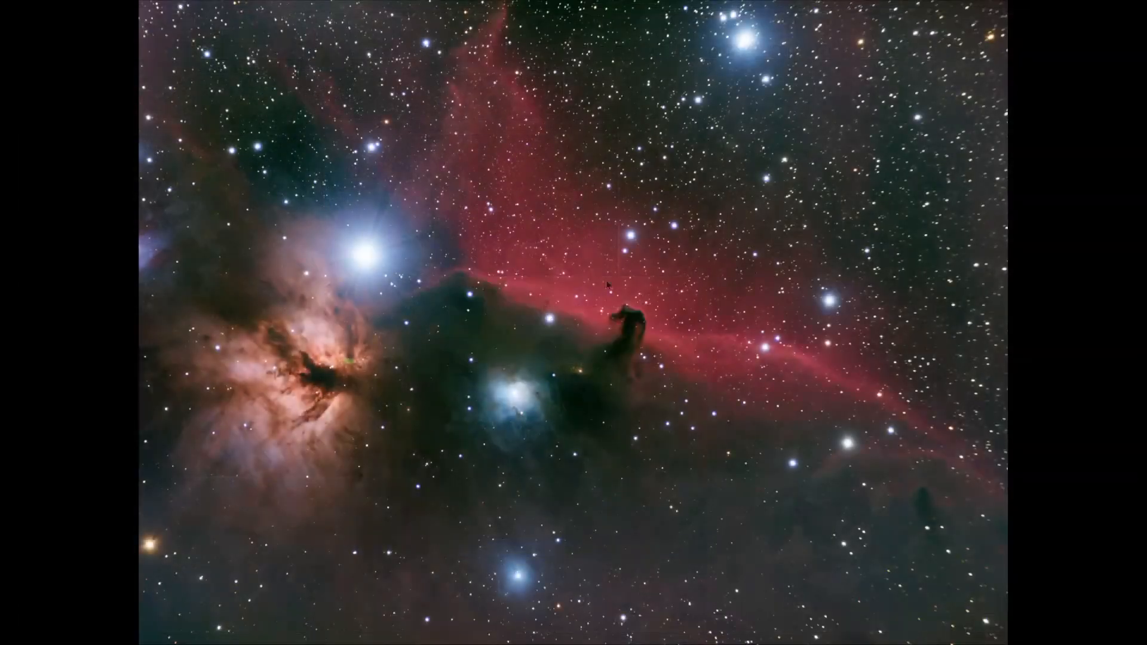